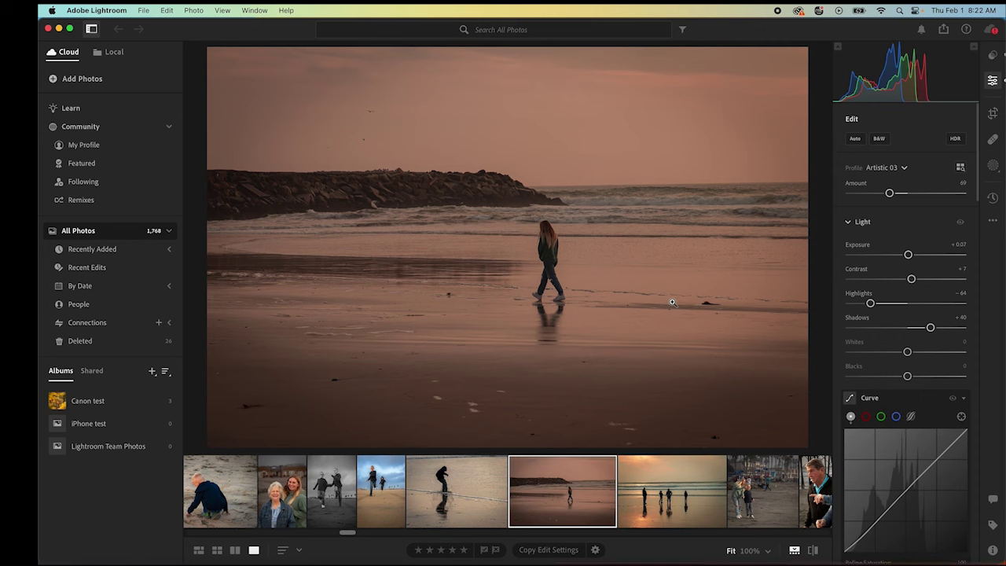
Send the beach photo from Lightroom to Photoshop for editing
{"action": "right_click", "coordinate": [569, 507]}
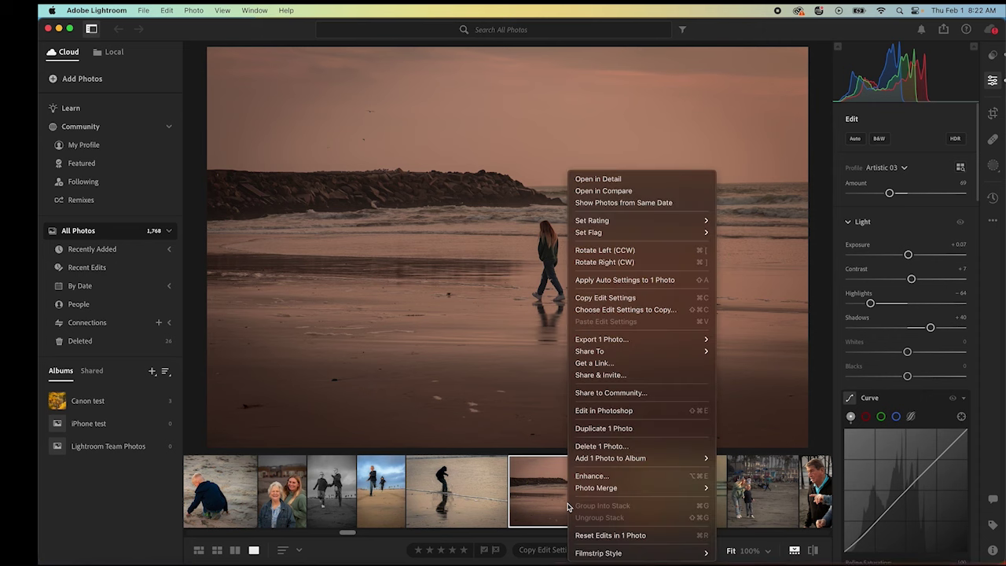
{"action": "left_click", "coordinate": [635, 412]}
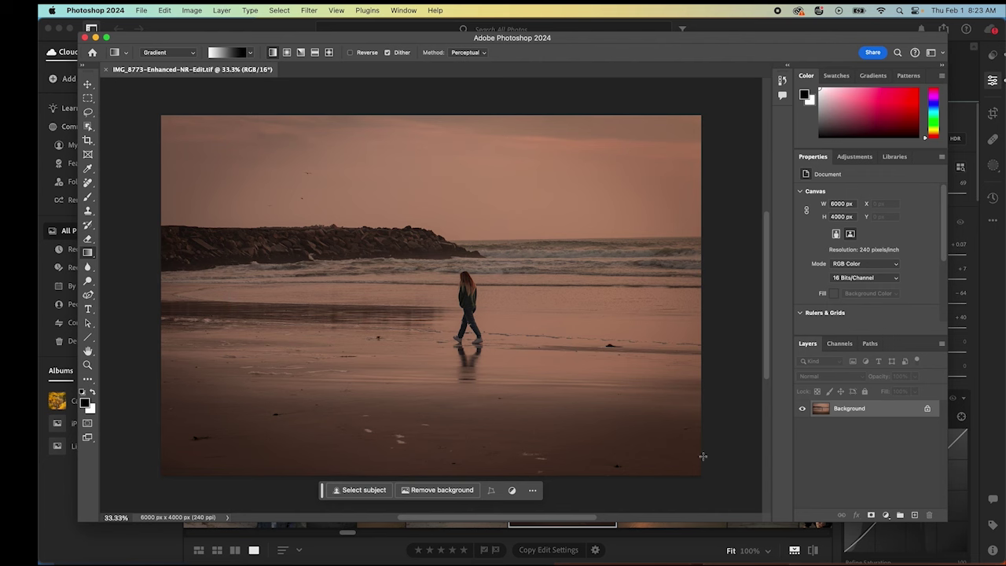
Unlock the Background layer so it becomes the editable Layer 0
{"action": "left_click", "coordinate": [928, 410]}
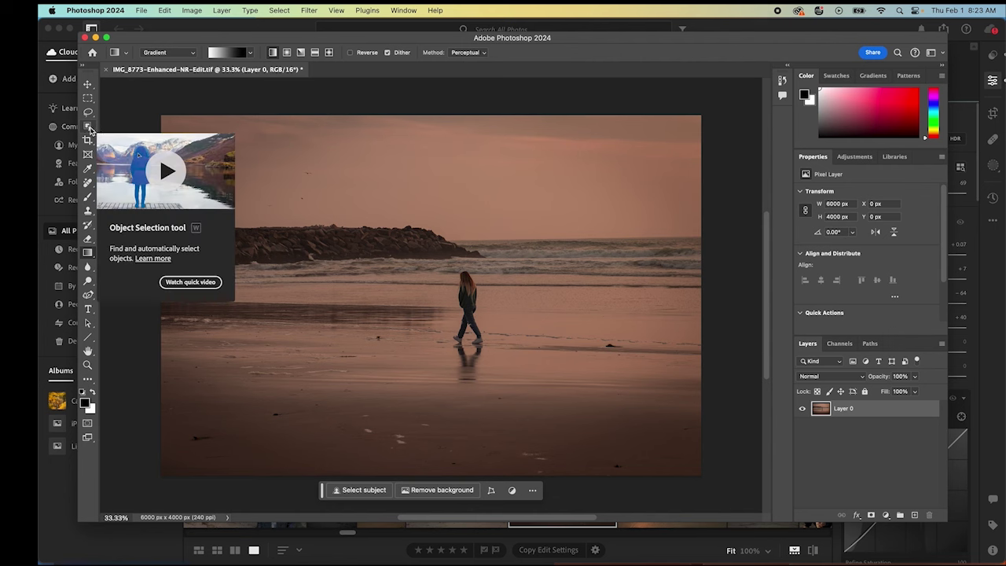
Select the walking woman with Object Selection, copy her onto Layer 1, and hide that layer
{"action": "left_click", "coordinate": [88, 126]}
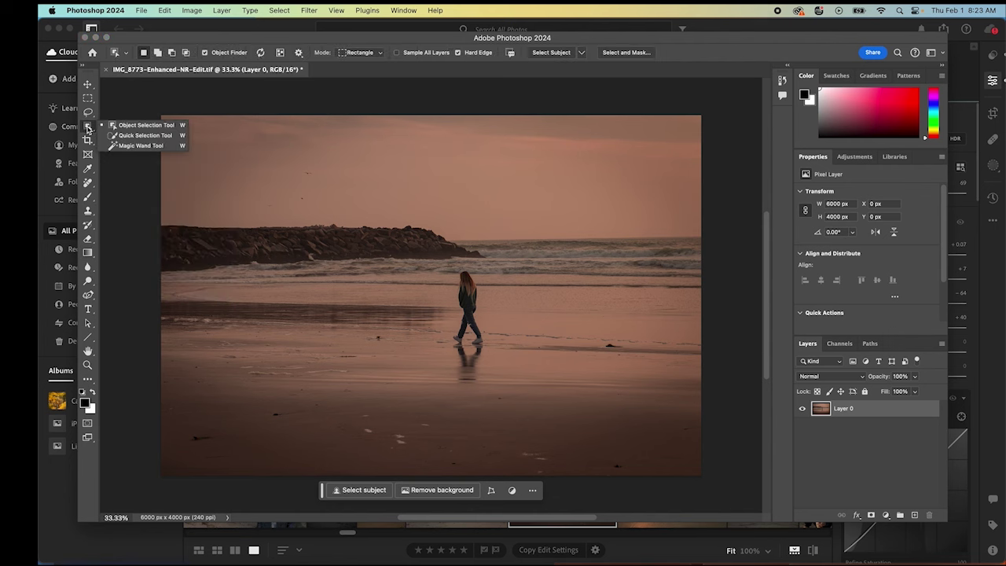
{"action": "left_click", "coordinate": [122, 128]}
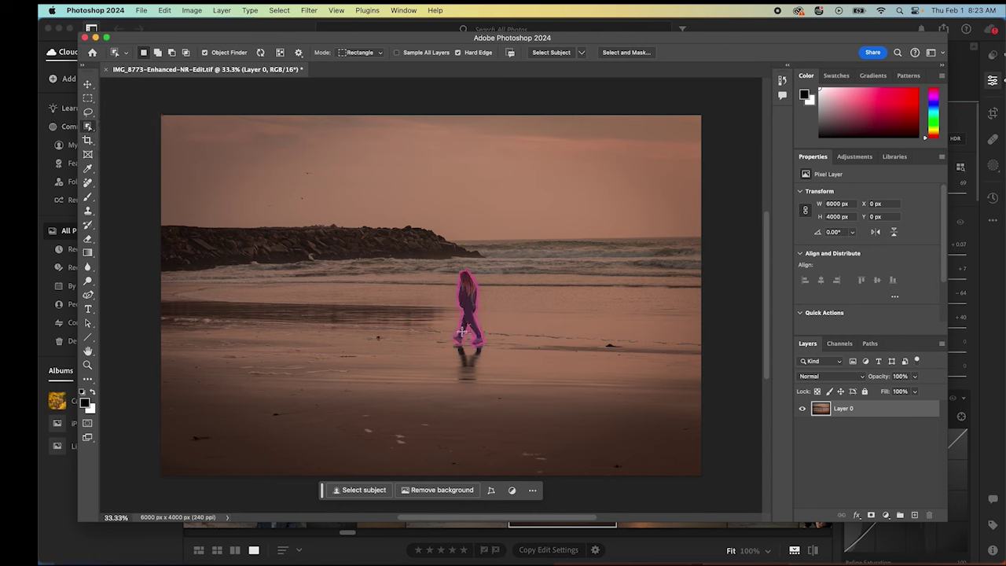
{"action": "left_click", "coordinate": [466, 295]}
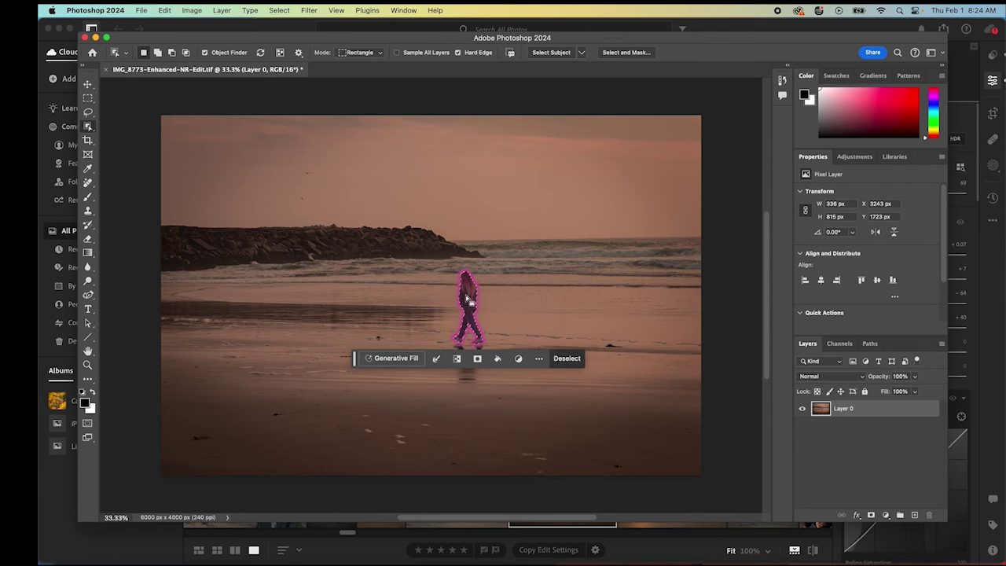
{"action": "key", "text": "shift+BackSpace"}
{"action": "key", "text": "super+v"}
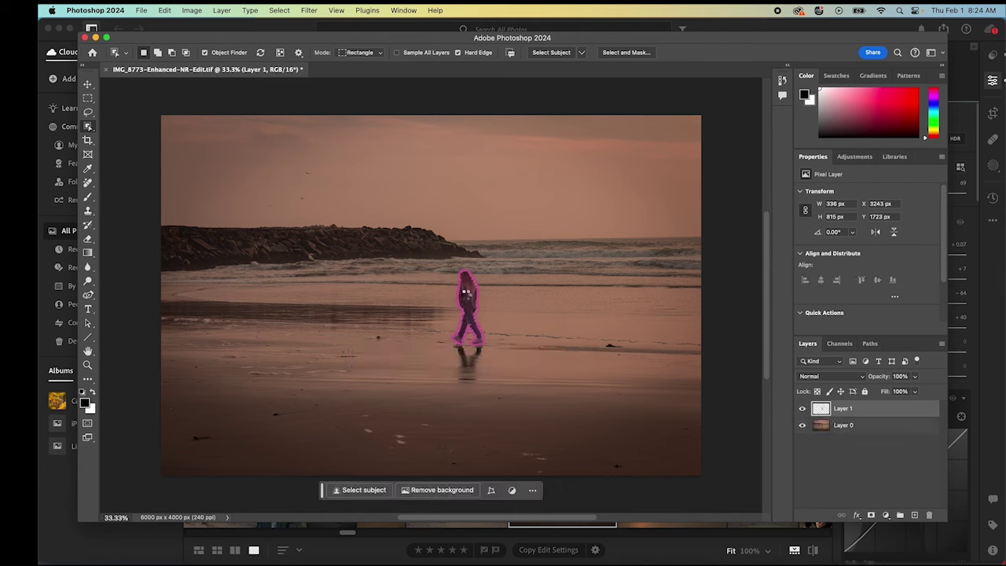
{"action": "left_click", "coordinate": [802, 409]}
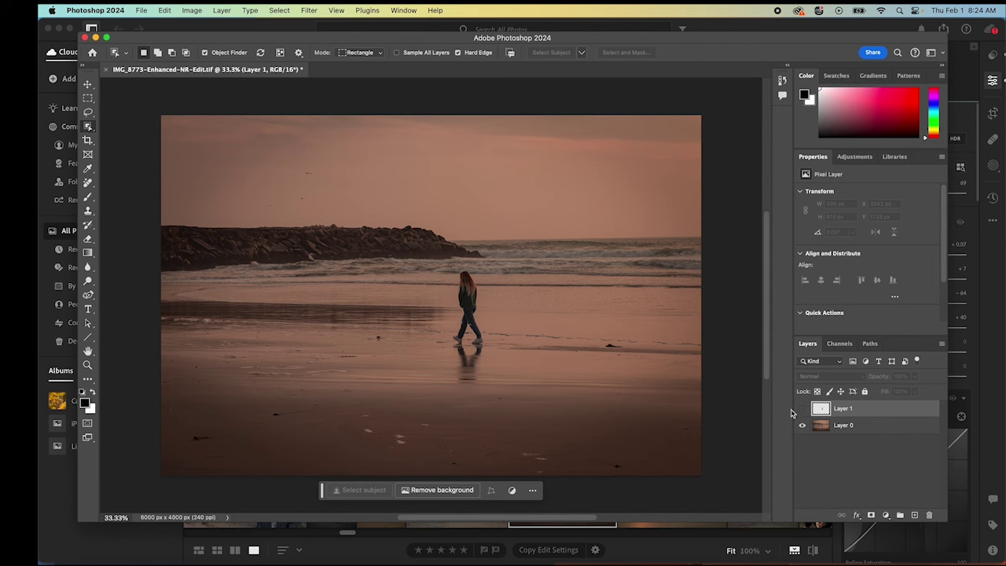
On Layer 0, erase the woman and her reflection with the Remove tool
{"action": "left_click", "coordinate": [844, 427]}
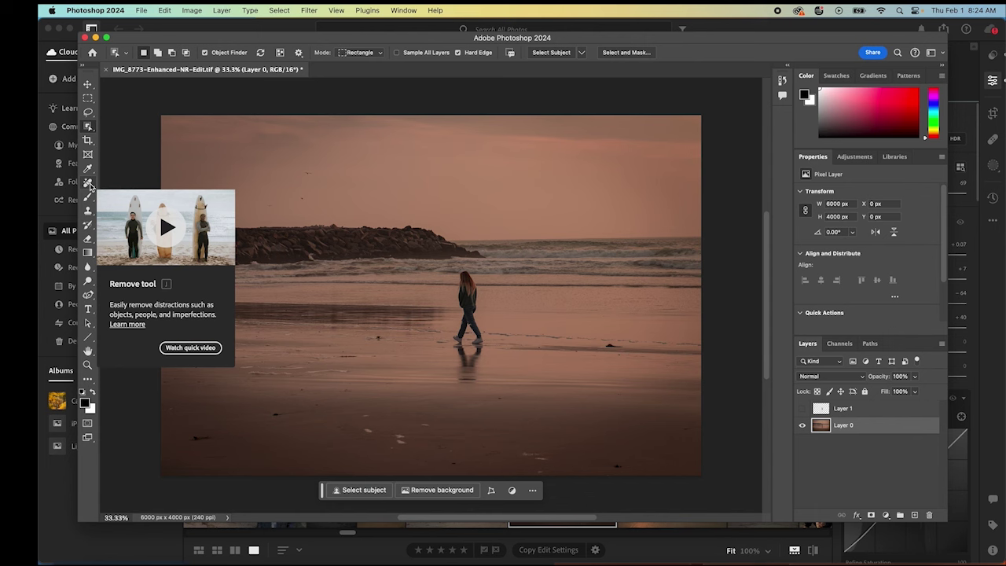
{"action": "left_click", "coordinate": [86, 185]}
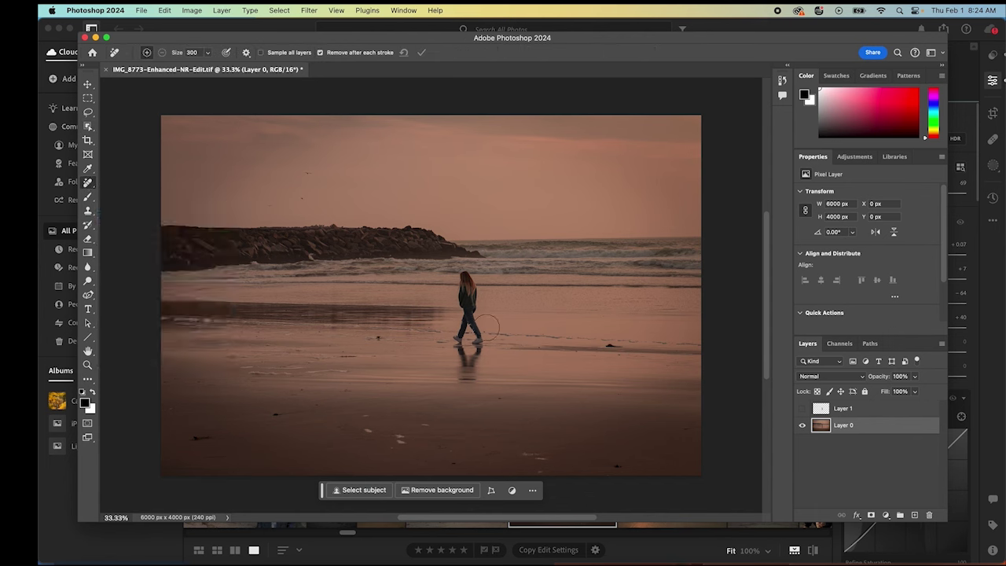
{"action": "mouse_move", "coordinate": [466, 275]}
{"action": "left_mouse_down"}
{"action": "mouse_move", "coordinate": [448, 364]}
{"action": "mouse_move", "coordinate": [464, 382]}
{"action": "mouse_move", "coordinate": [479, 351]}
{"action": "mouse_move", "coordinate": [470, 290]}
{"action": "mouse_move", "coordinate": [463, 366]}
{"action": "left_mouse_up"}
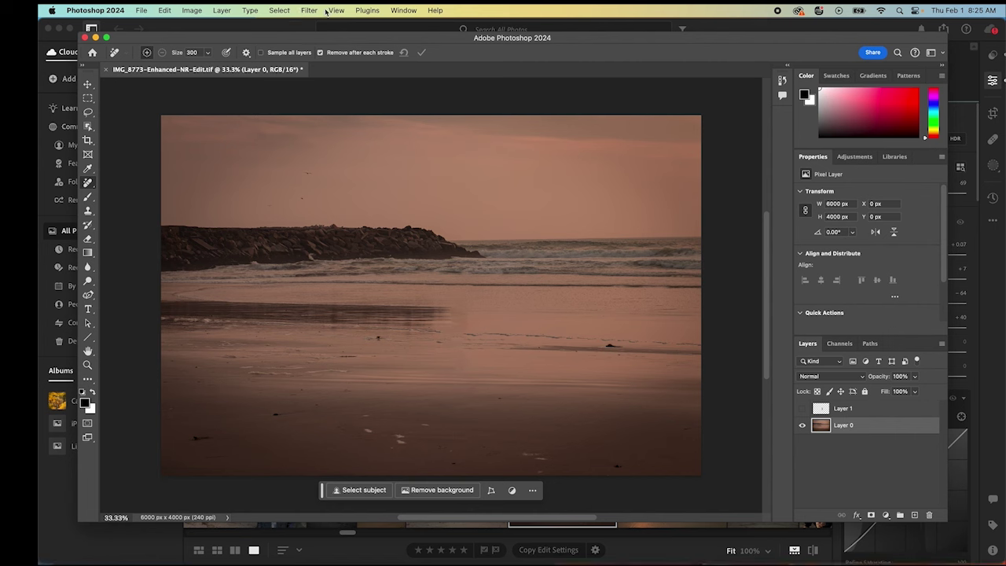
Apply a horizontally stretched Path Blur at 500% speed to the empty beach layer
{"action": "left_click", "coordinate": [309, 11]}
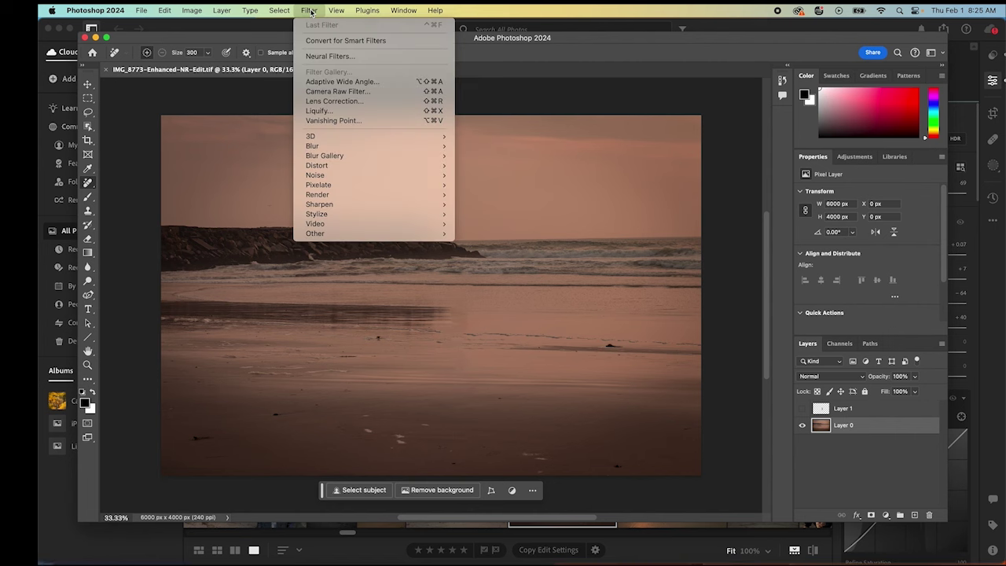
{"action": "mouse_move", "coordinate": [340, 156]}
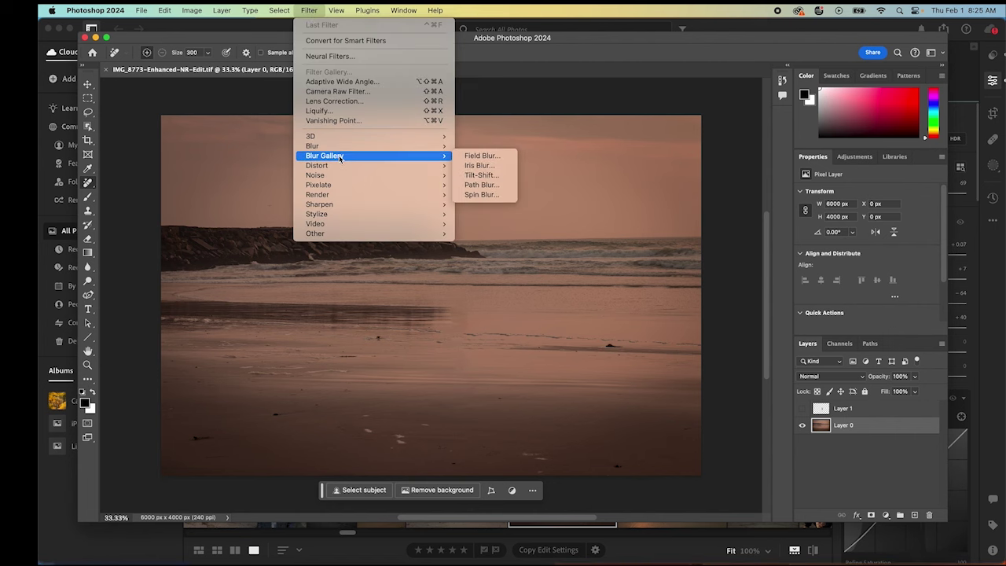
{"action": "left_click", "coordinate": [482, 185]}
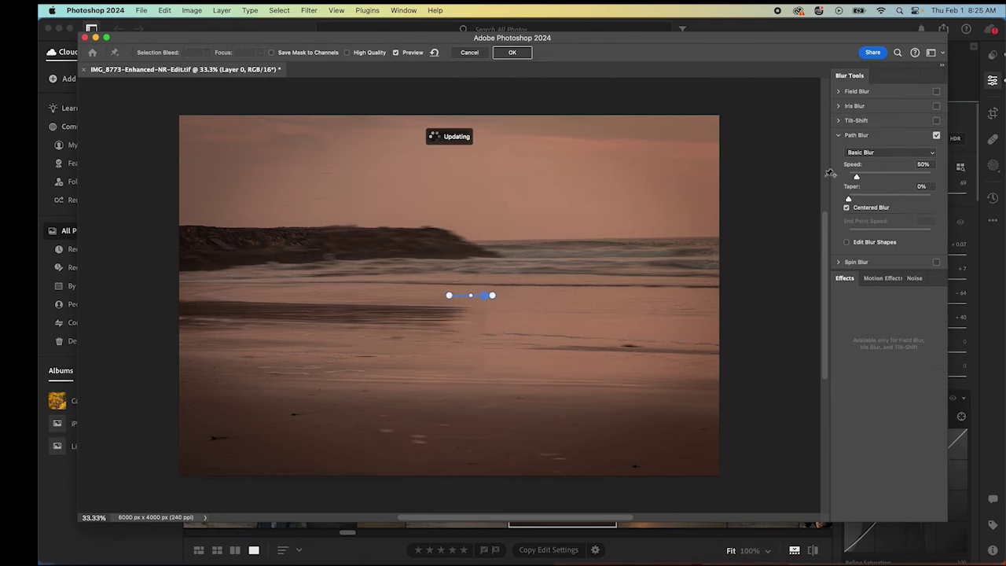
{"action": "left_click_drag", "start_coordinate": [449, 295], "coordinate": [287, 294]}
{"action": "left_click_drag", "start_coordinate": [492, 296], "coordinate": [600, 296]}
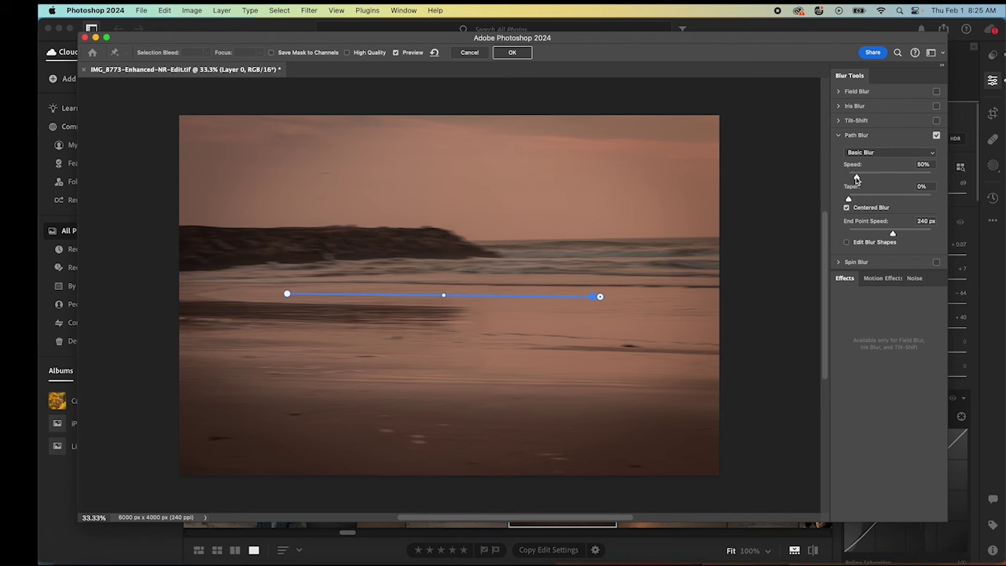
{"action": "left_click_drag", "start_coordinate": [857, 176], "coordinate": [953, 178]}
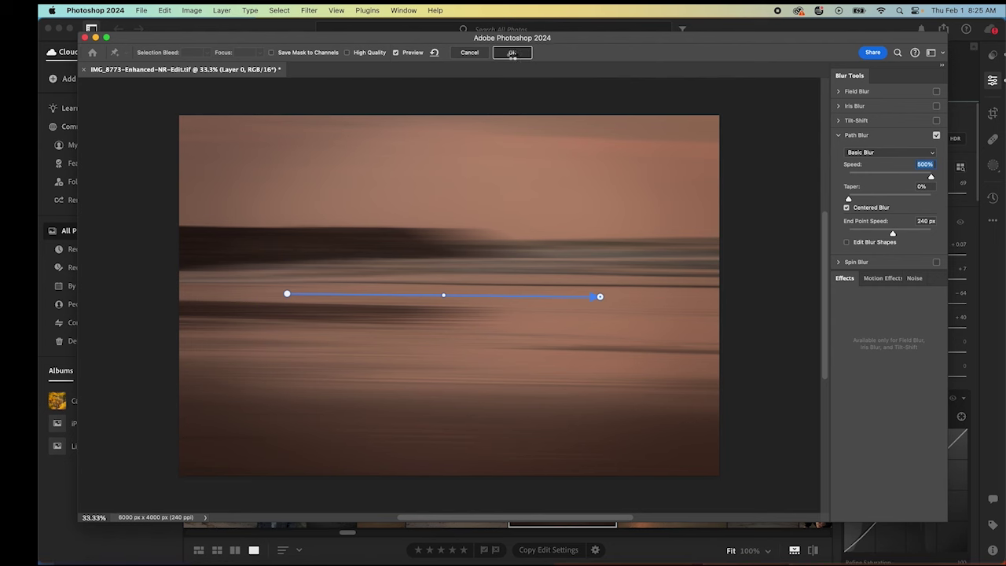
{"action": "left_click", "coordinate": [512, 54]}
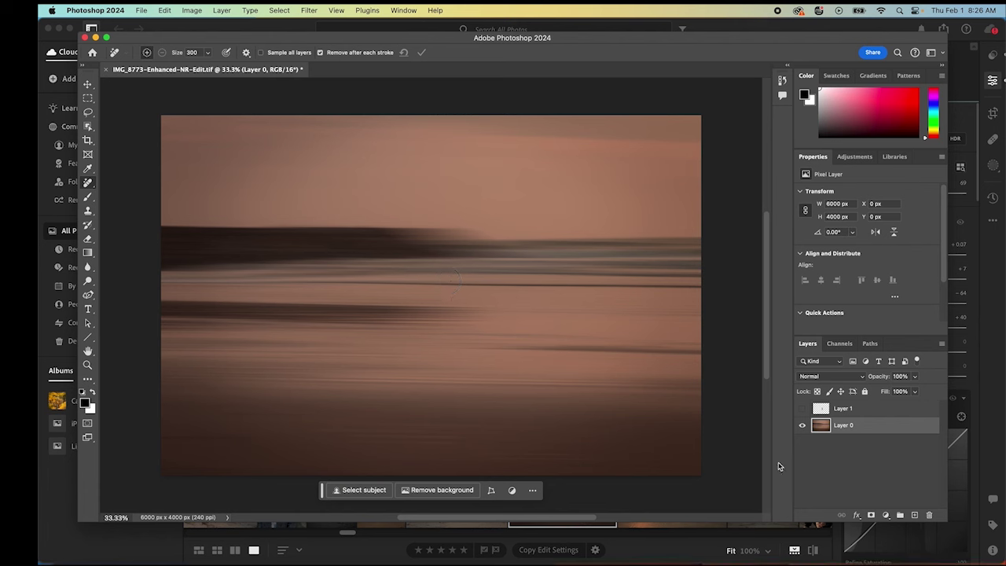
Turn Layer 1's visibility back on so the sharp woman shows over the blur
{"action": "left_click", "coordinate": [844, 409]}
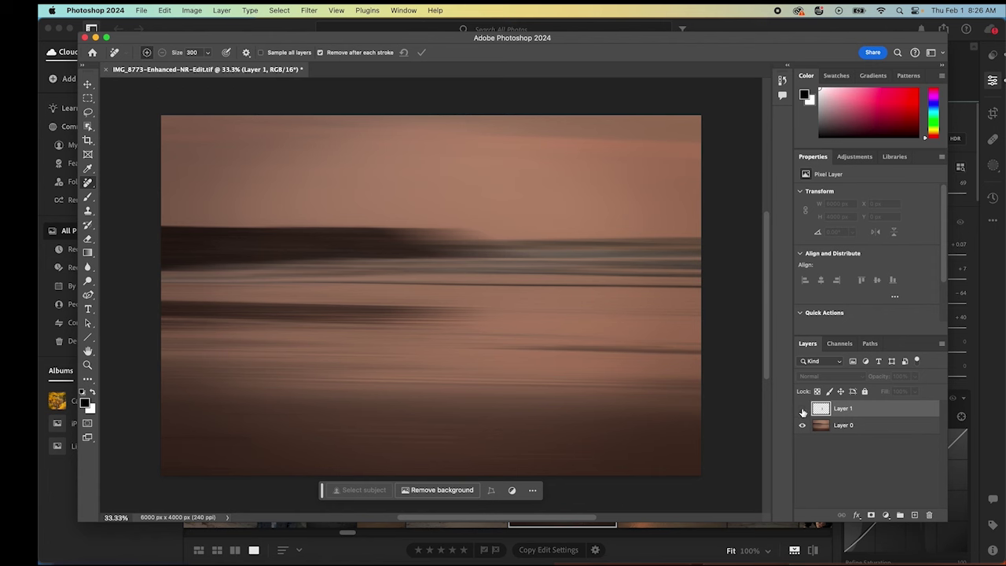
{"action": "left_click", "coordinate": [803, 409]}
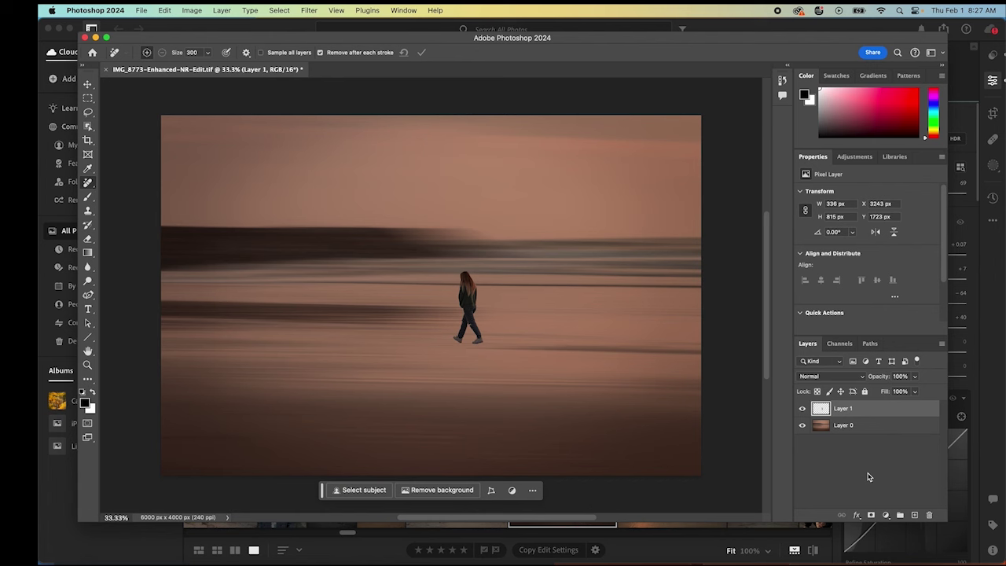
Add a Multiply drop shadow to Layer 1: 80% opacity, 30° angle, 7 px distance, 153 px size
{"action": "left_click", "coordinate": [857, 515]}
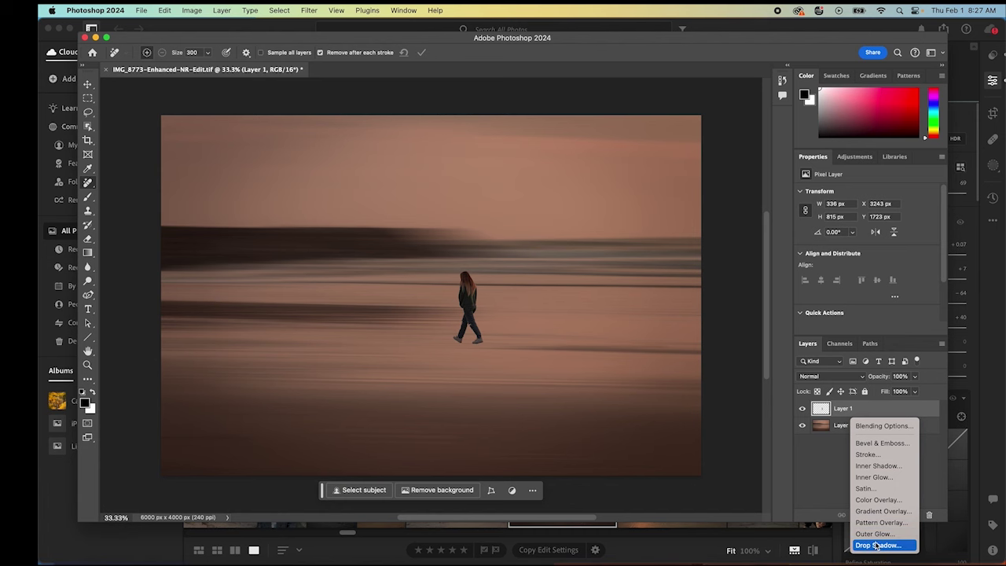
{"action": "left_click", "coordinate": [882, 545]}
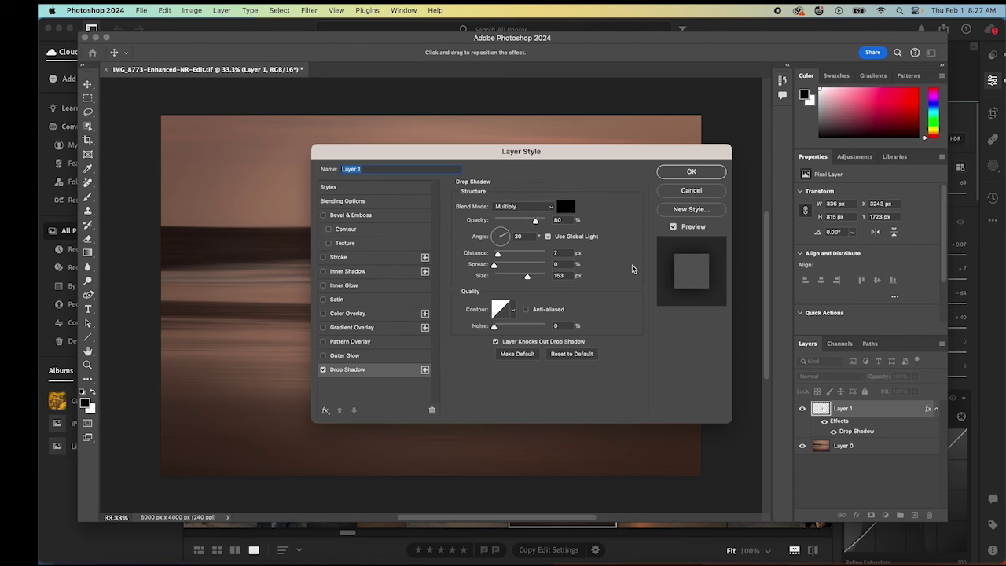
{"action": "left_click", "coordinate": [690, 172]}
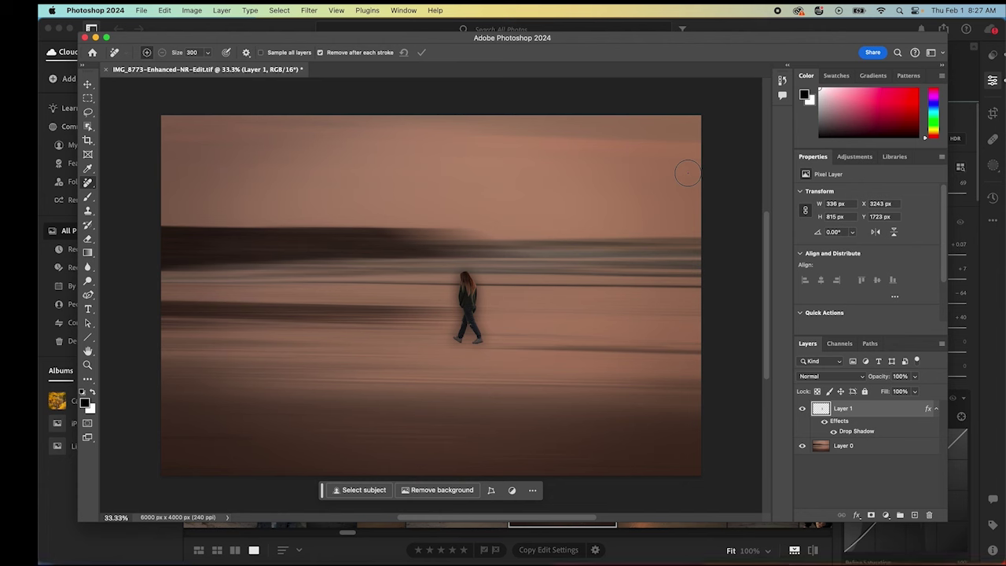
Convert the drop shadow into its own layer, Layer 1's Drop Shadow, and select it
{"action": "right_click", "coordinate": [865, 433]}
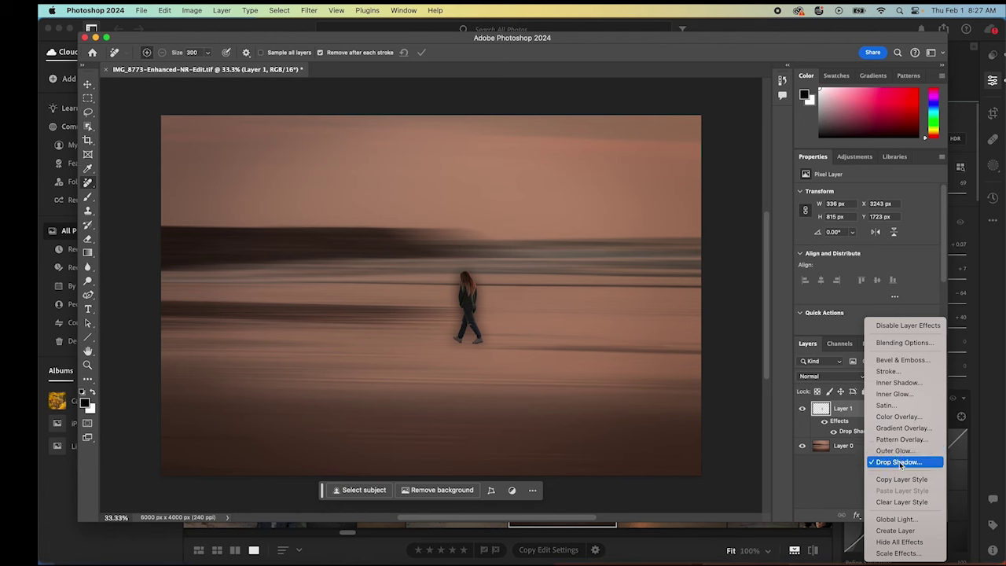
{"action": "left_click", "coordinate": [895, 532]}
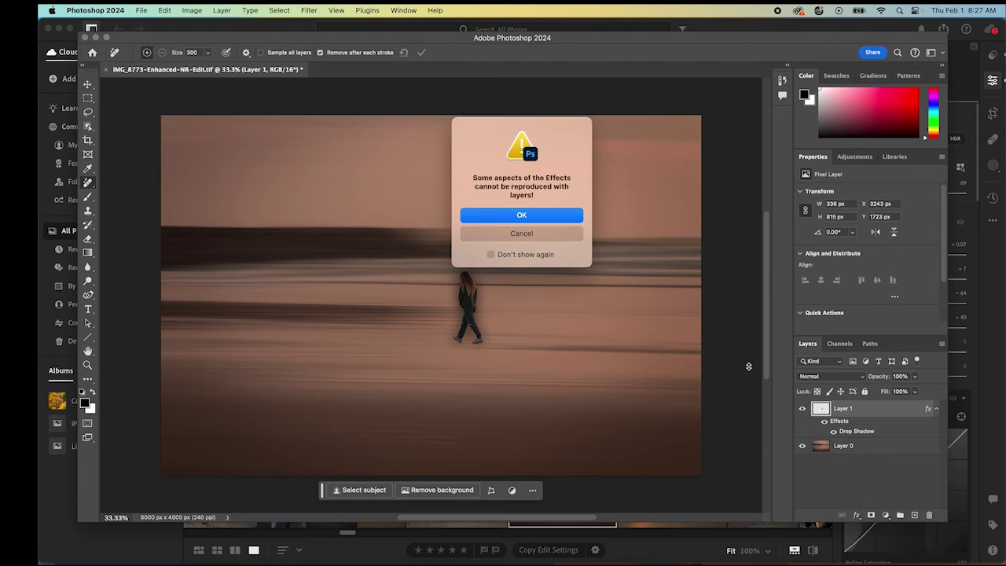
{"action": "left_click", "coordinate": [525, 215]}
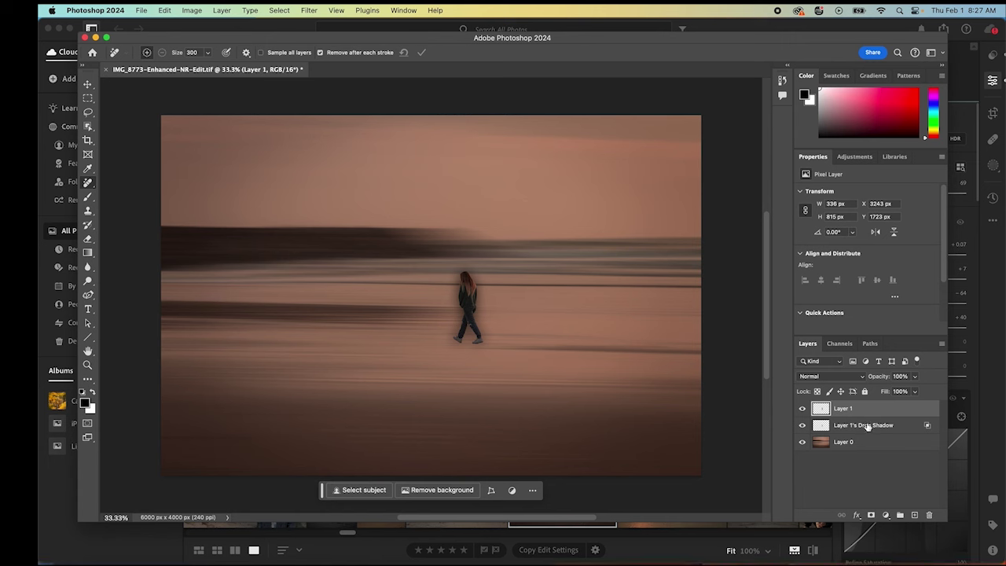
{"action": "left_click", "coordinate": [868, 429]}
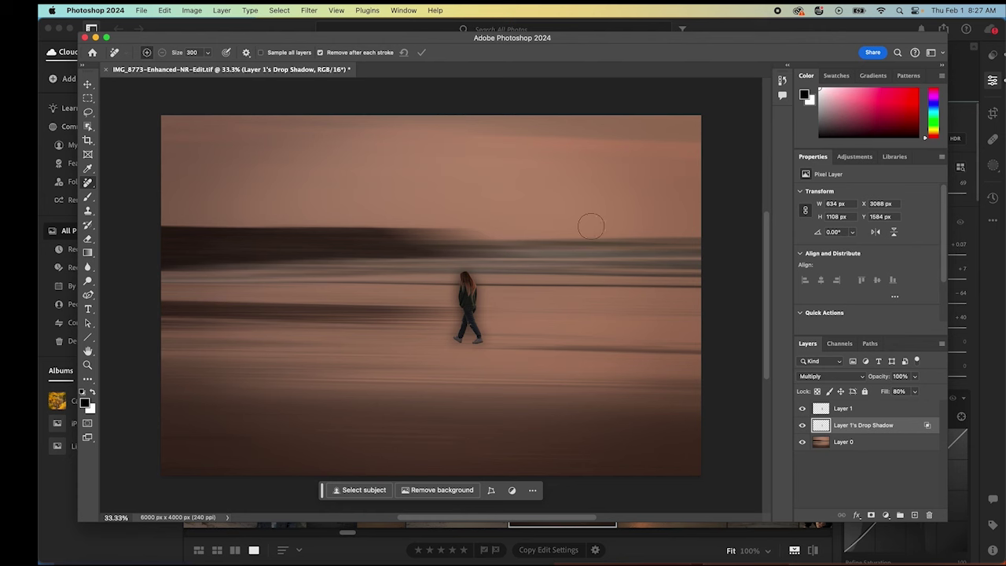
Rotate the shadow layer 180°, move it below her feet, and add a layer mask
{"action": "left_click", "coordinate": [165, 11]}
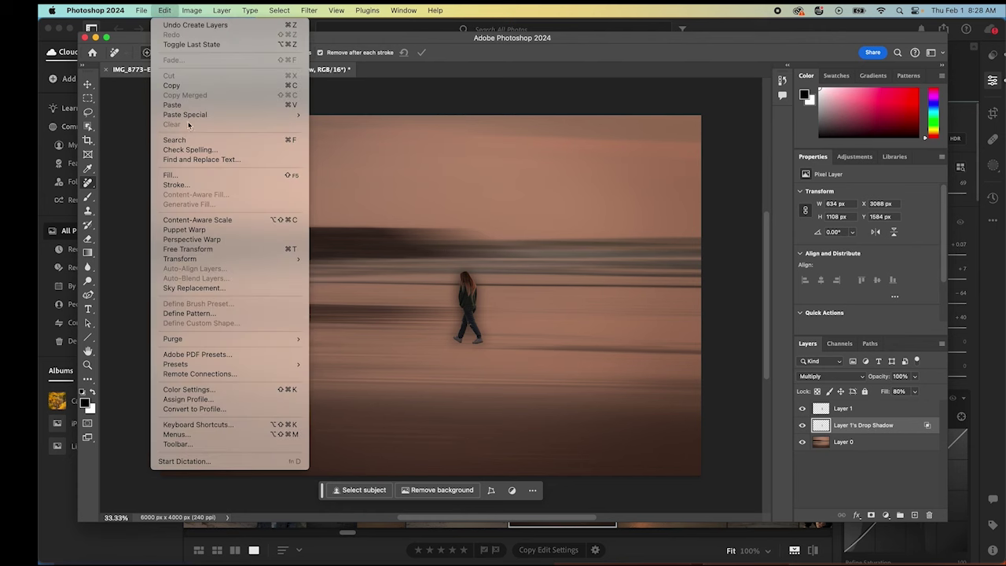
{"action": "left_click", "coordinate": [201, 250]}
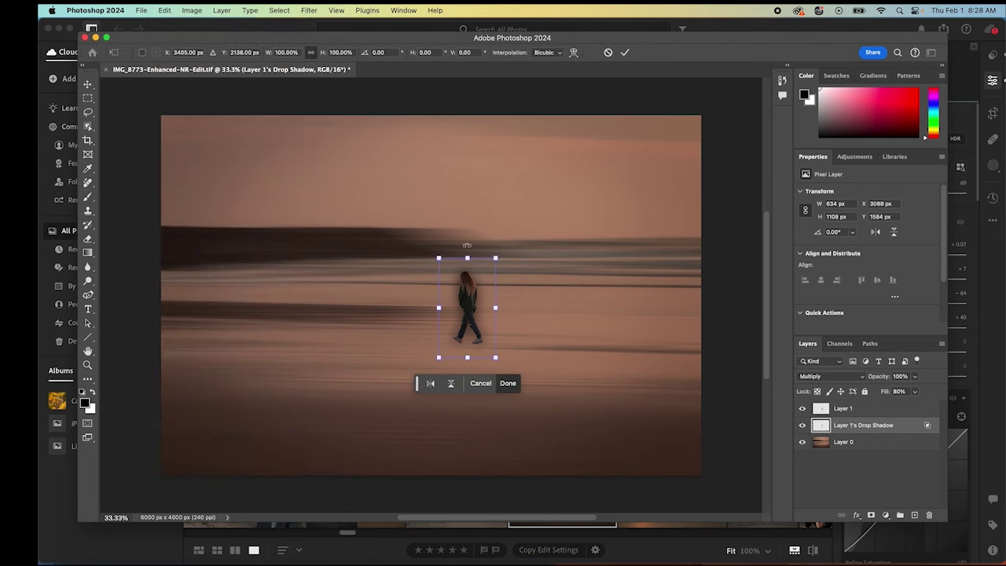
{"action": "left_click_drag", "start_coordinate": [467, 246], "coordinate": [469, 383]}
{"action": "left_click", "coordinate": [461, 312]}
{"action": "left_click_drag", "start_coordinate": [461, 311], "coordinate": [460, 383]}
{"action": "key", "text": "Return"}
{"action": "key", "text": "j"}
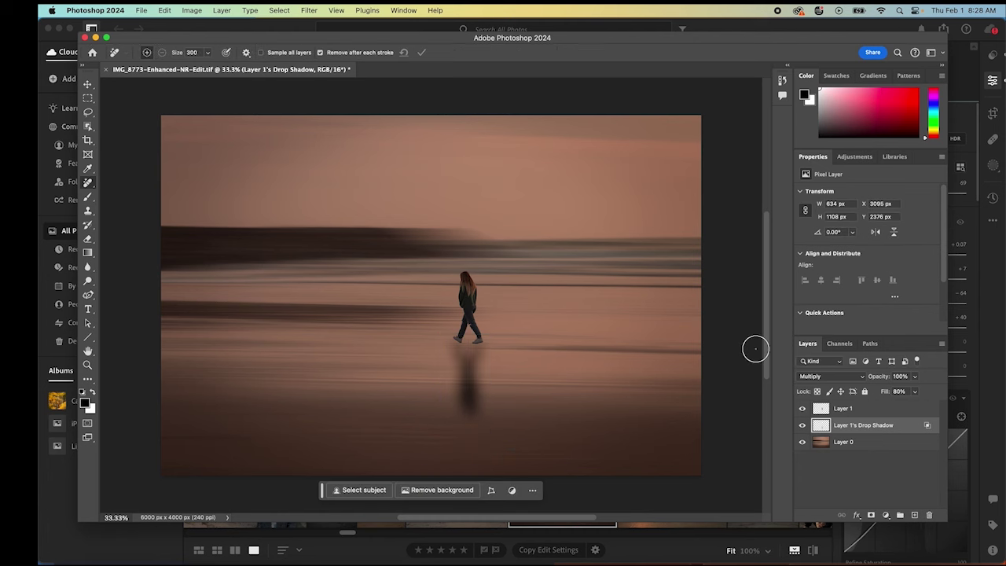
{"action": "left_click", "coordinate": [871, 515]}
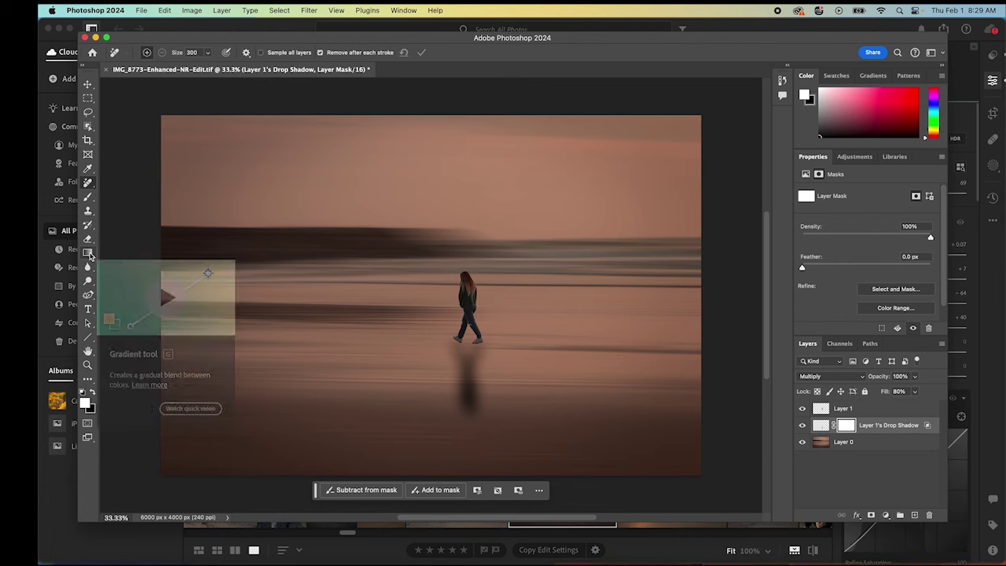
Drag a white-to-black gradient down the shadow's mask from her feet so the reflection fades
{"action": "left_click", "coordinate": [90, 254]}
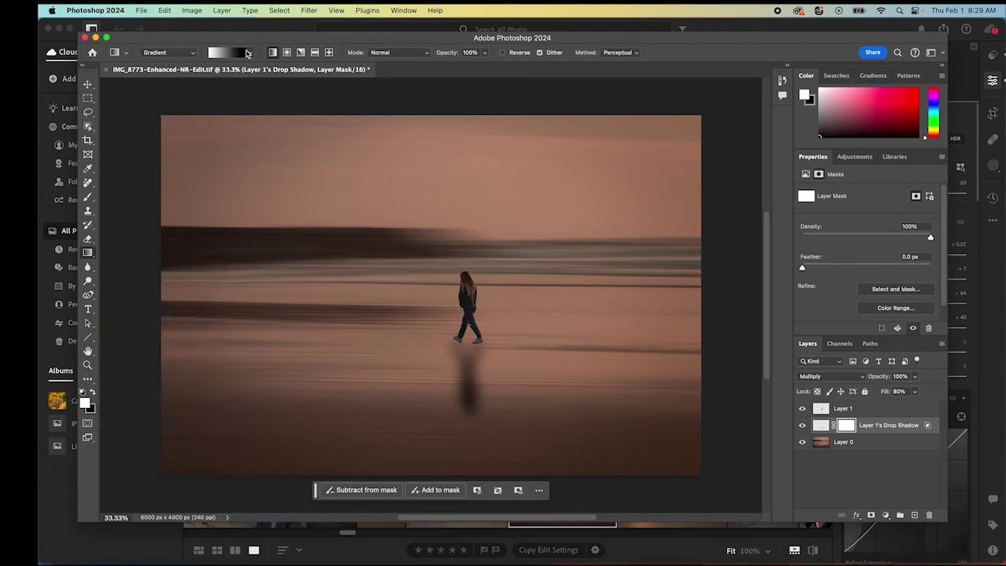
{"action": "left_click", "coordinate": [247, 52]}
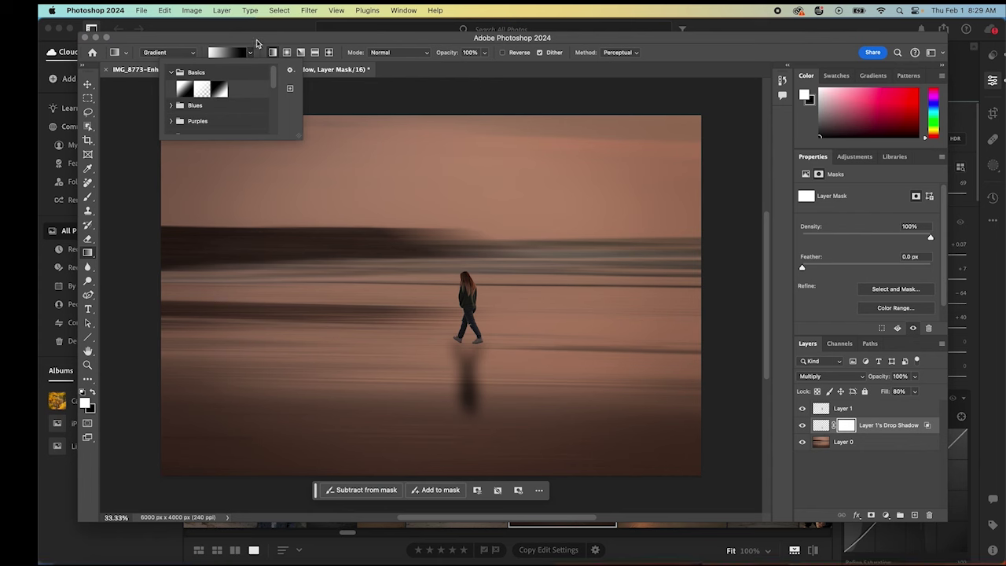
{"action": "left_click", "coordinate": [239, 52]}
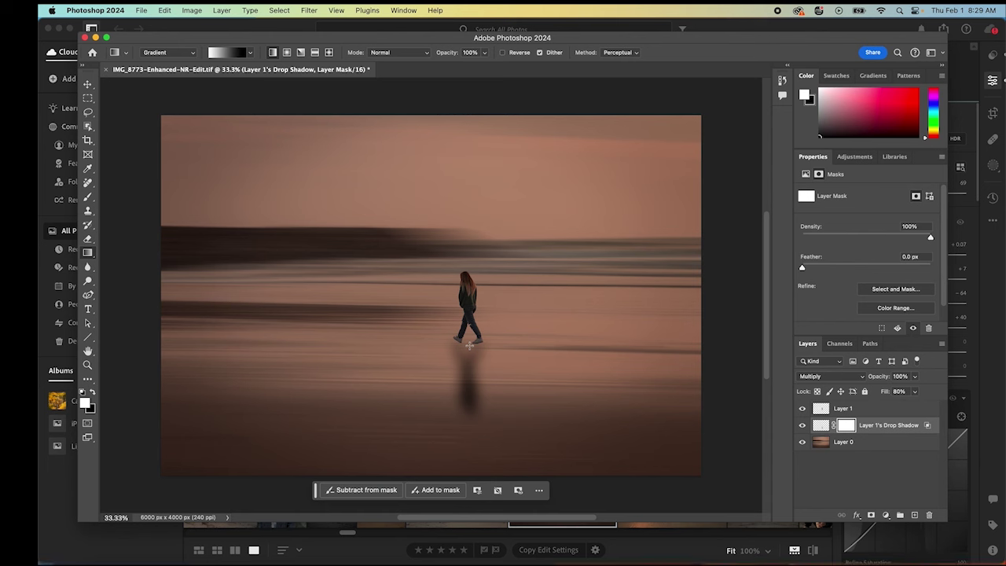
{"action": "left_click", "coordinate": [467, 344]}
{"action": "left_click_drag", "start_coordinate": [467, 344], "coordinate": [469, 442]}
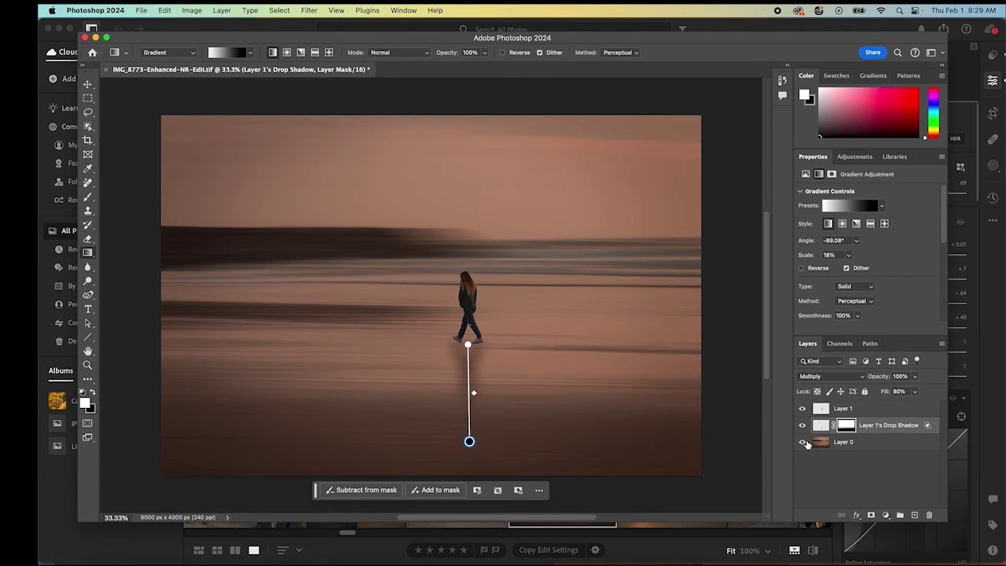
{"action": "left_click", "coordinate": [837, 444]}
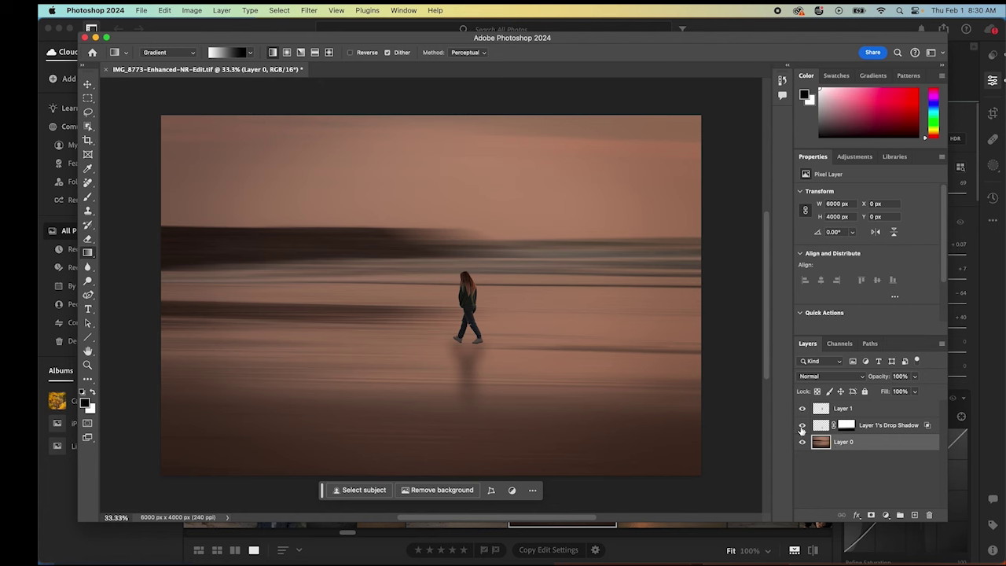
Hide Layer 1's Drop Shadow reflection layer and select Layer 1
{"action": "left_click", "coordinate": [801, 425]}
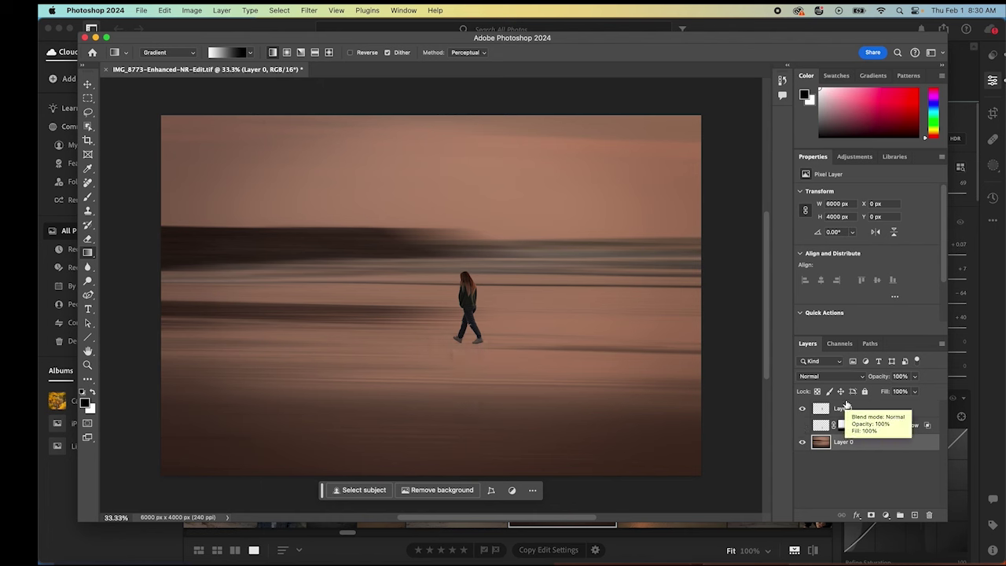
{"action": "left_click", "coordinate": [846, 407]}
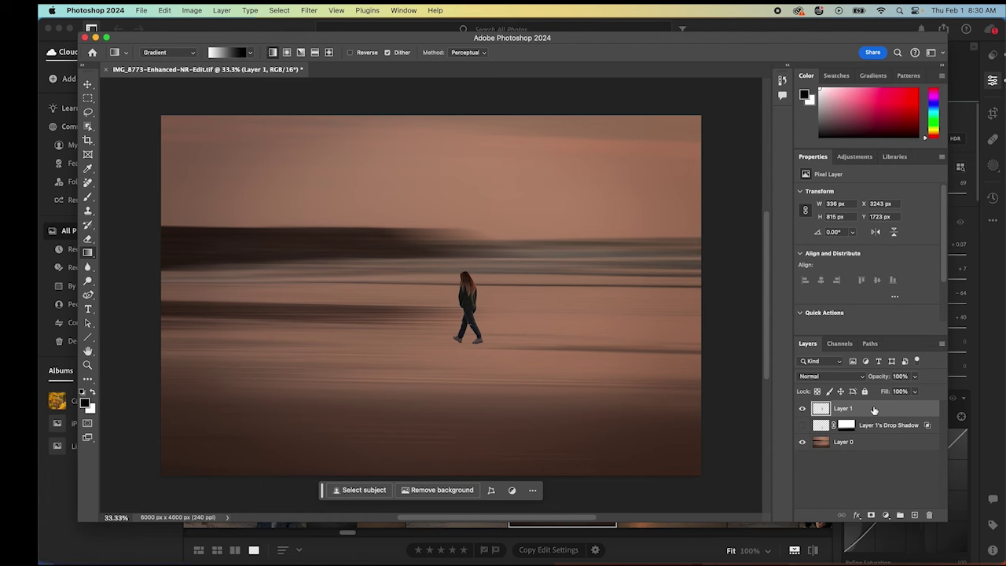
Duplicate Layer 1 to create Layer 1 copy
{"action": "right_click", "coordinate": [845, 409]}
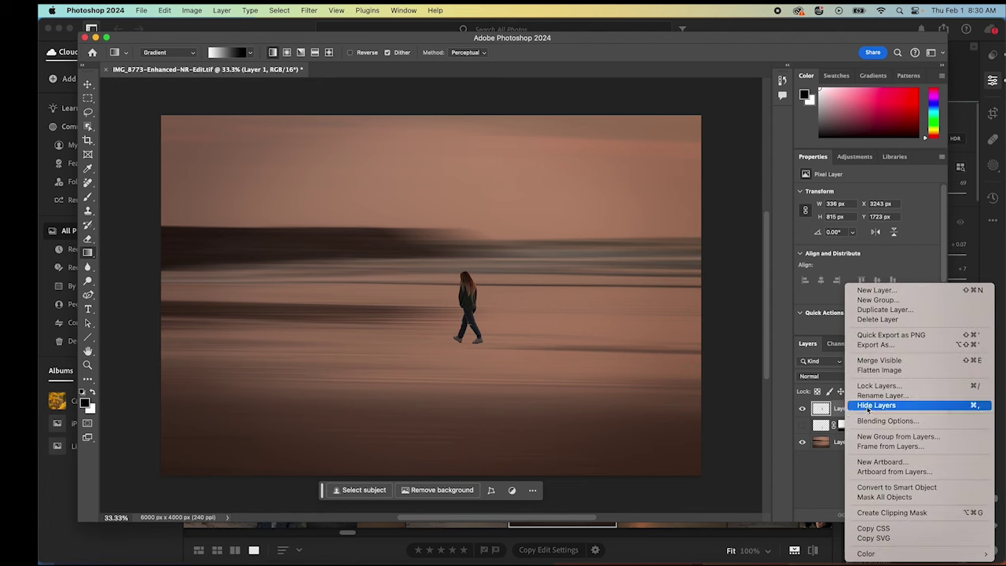
{"action": "left_click", "coordinate": [896, 310]}
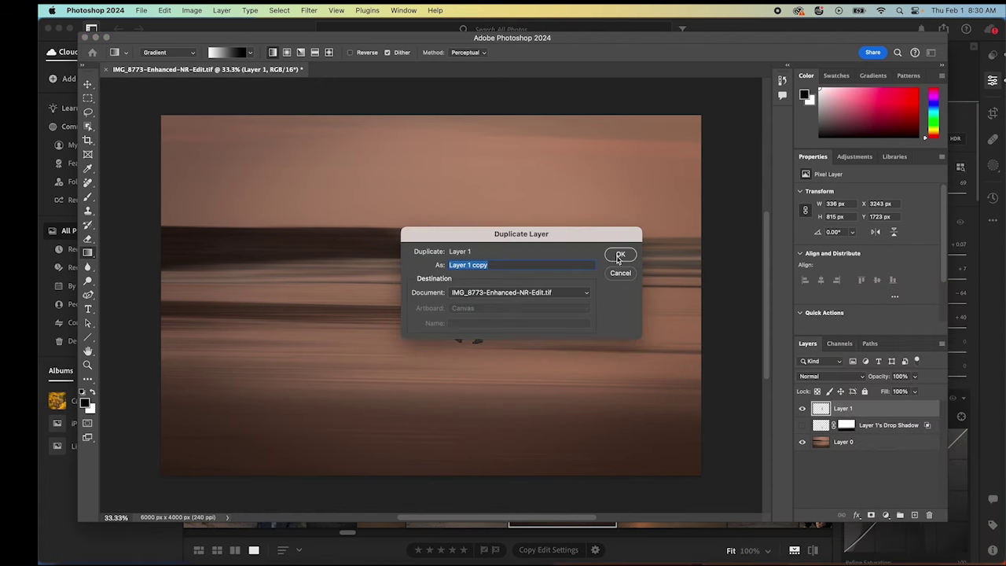
{"action": "left_click", "coordinate": [619, 255]}
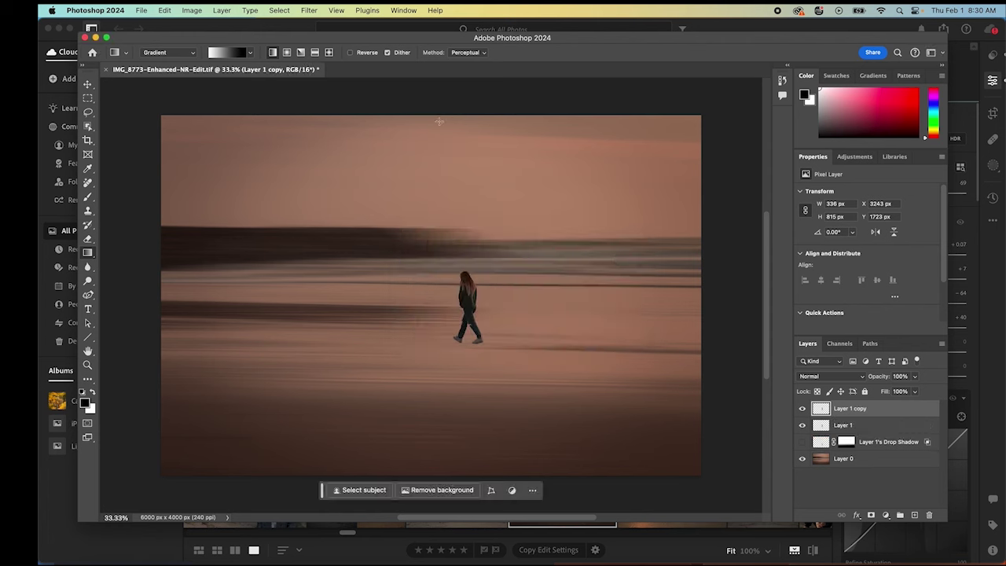
Rotate the copy 180° below her feet at 34% opacity and commit the transform
{"action": "left_click", "coordinate": [164, 10]}
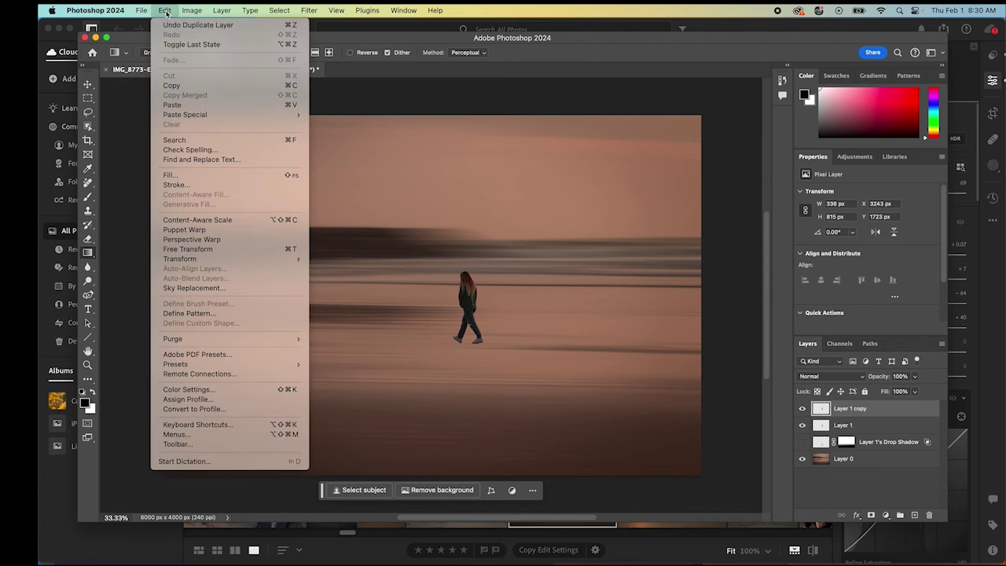
{"action": "left_click", "coordinate": [223, 249]}
{"action": "left_click_drag", "start_coordinate": [462, 257], "coordinate": [468, 370]}
{"action": "left_click_drag", "start_coordinate": [466, 312], "coordinate": [464, 383]}
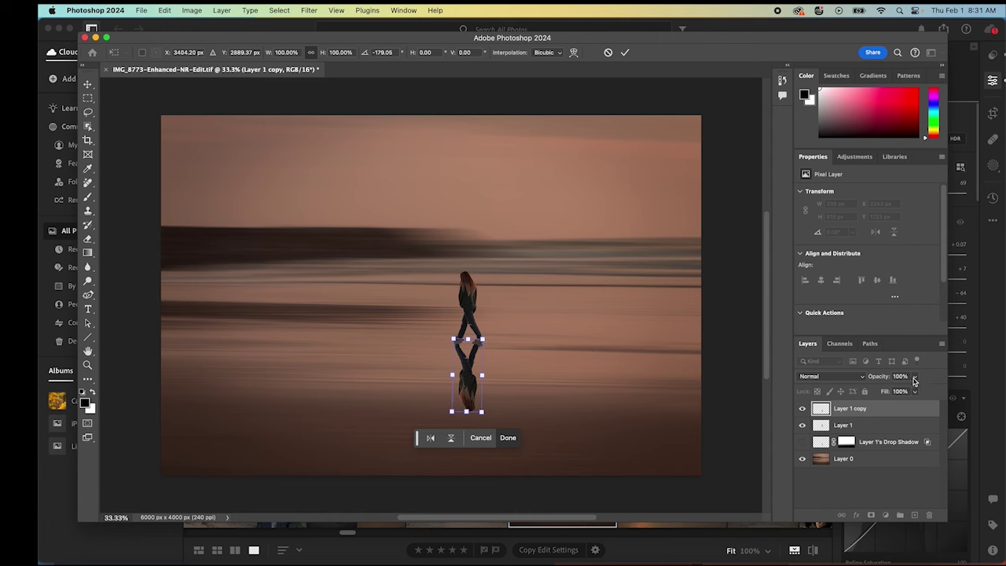
{"action": "left_click", "coordinate": [915, 382]}
{"action": "left_click_drag", "start_coordinate": [916, 390], "coordinate": [885, 391]}
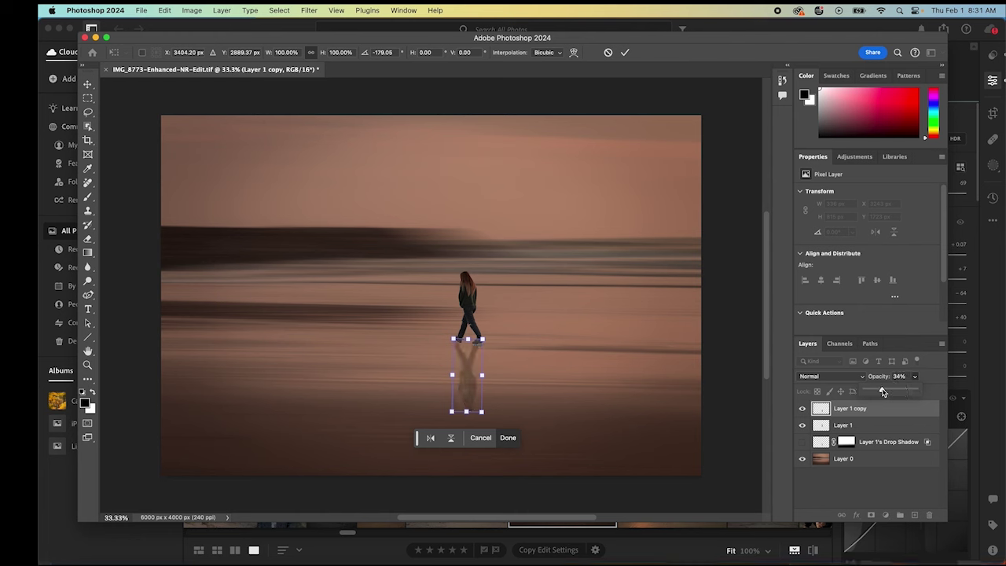
{"action": "left_click", "coordinate": [867, 477]}
{"action": "key", "text": "g"}
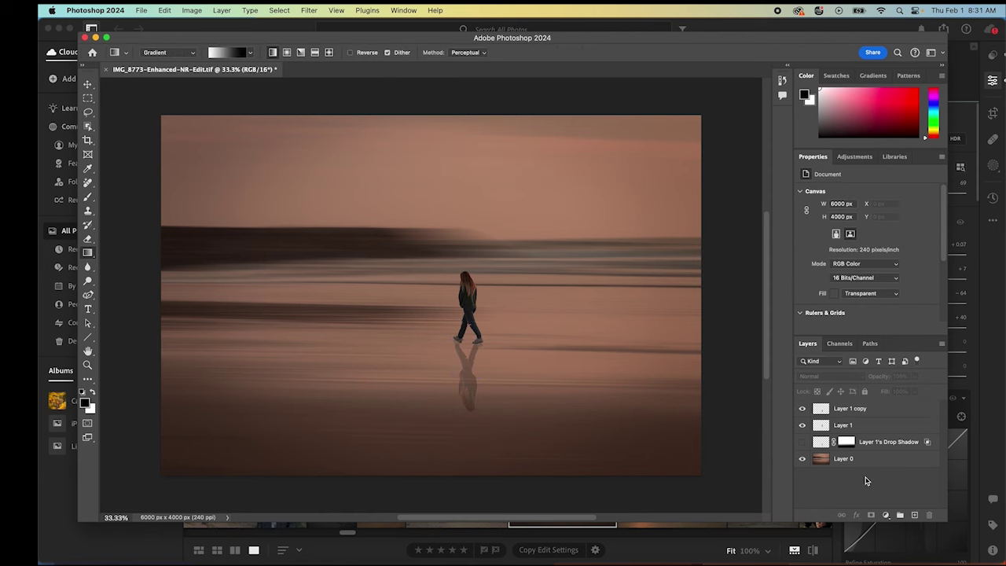
Add a layer mask to Layer 1 copy with a white-to-black gradient fading down from her feet
{"action": "left_click", "coordinate": [865, 427]}
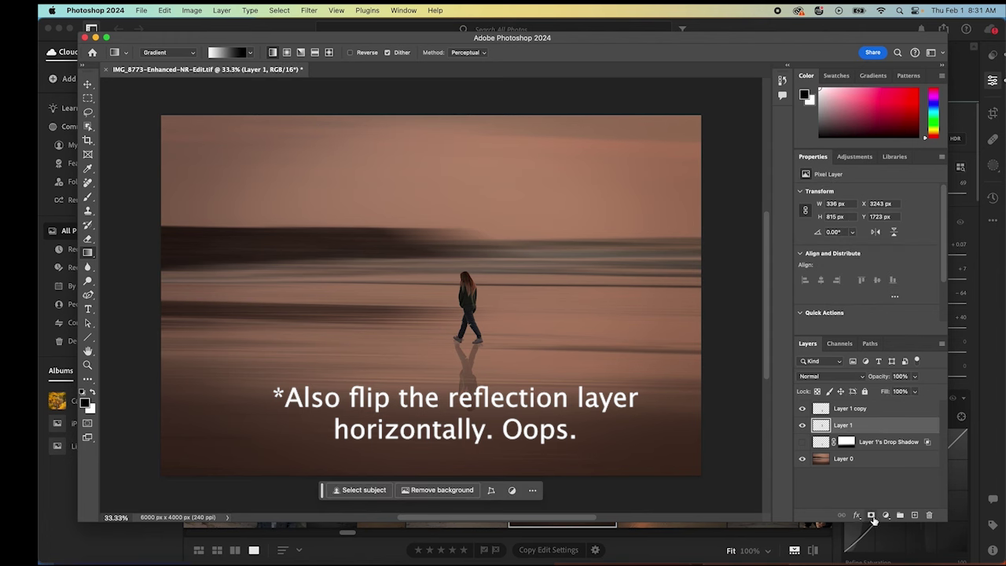
{"action": "left_click", "coordinate": [855, 409]}
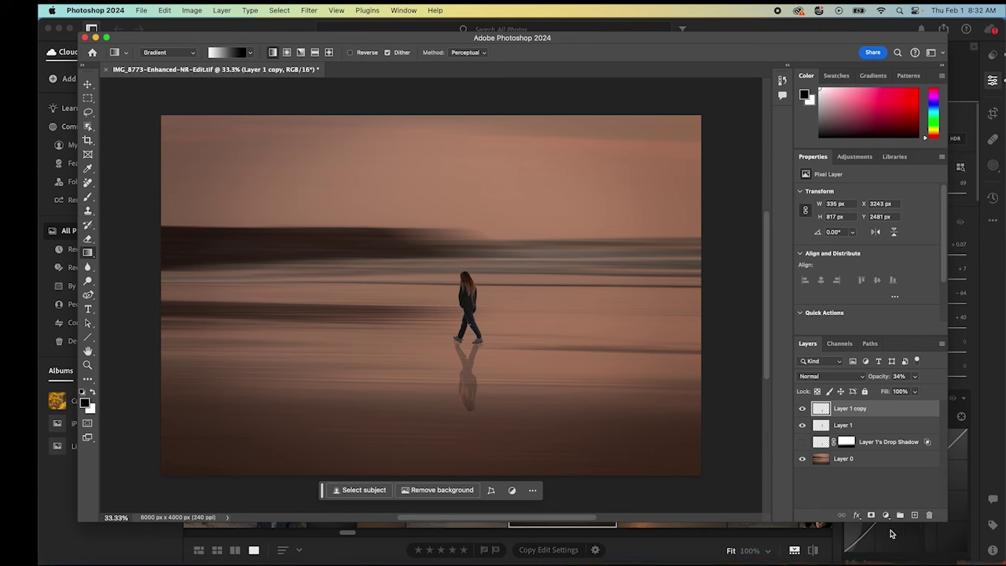
{"action": "left_click", "coordinate": [871, 515]}
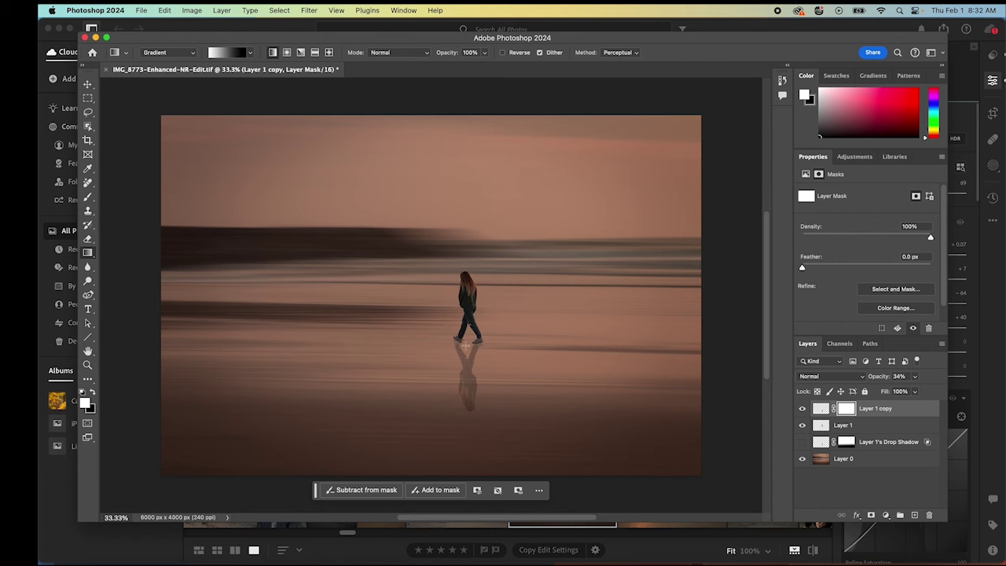
{"action": "left_click_drag", "start_coordinate": [467, 346], "coordinate": [468, 433]}
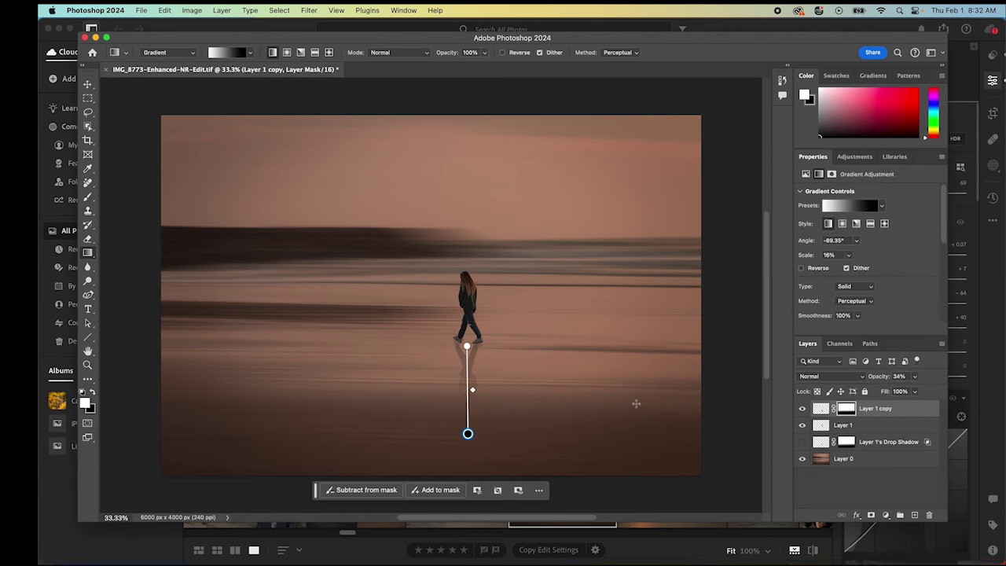
{"action": "left_click", "coordinate": [833, 462]}
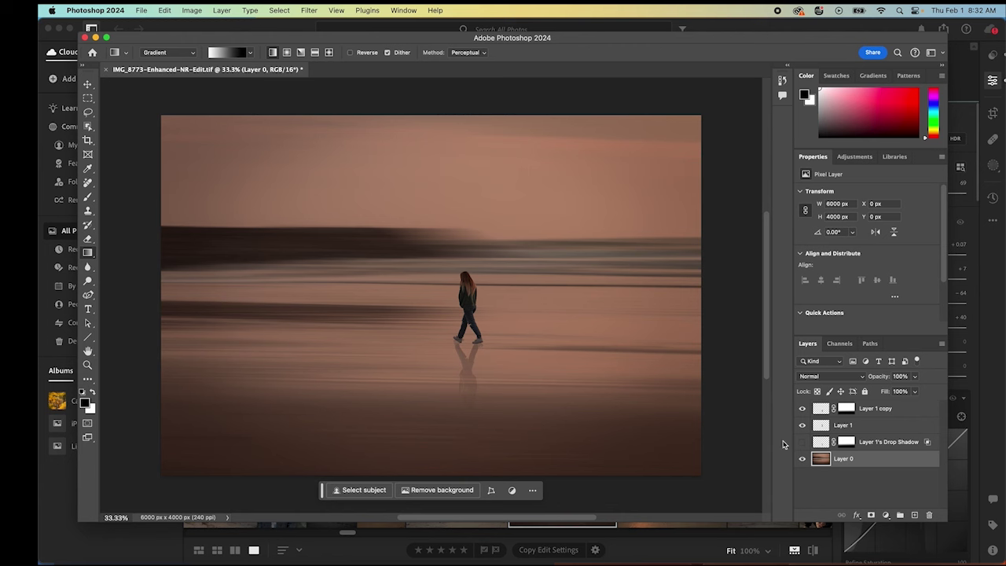
Flatten all four layers into one, discarding the hidden layer, and close the document
{"action": "left_click", "coordinate": [865, 409], "text": "shift"}
{"action": "right_click", "coordinate": [874, 458]}
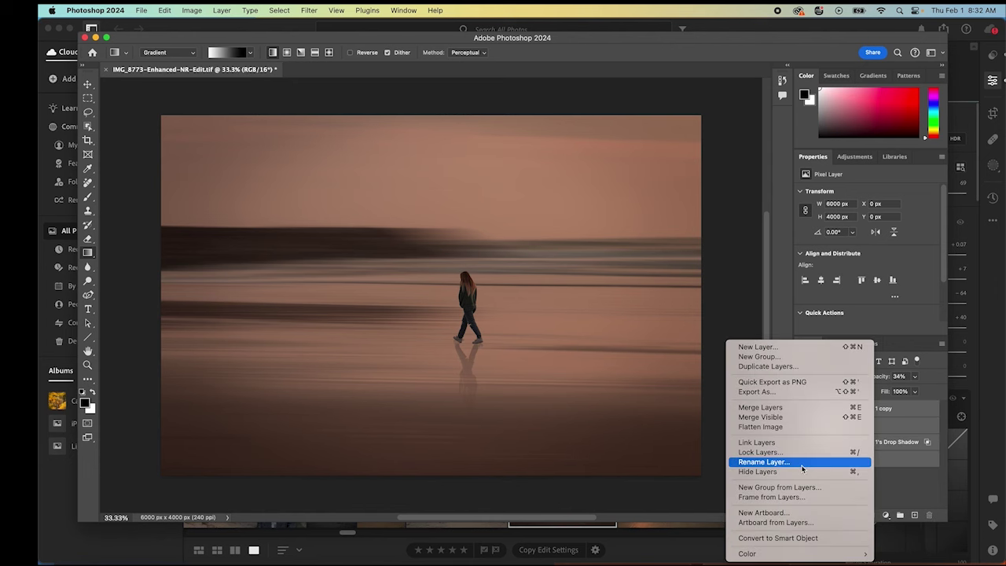
{"action": "left_click", "coordinate": [795, 428]}
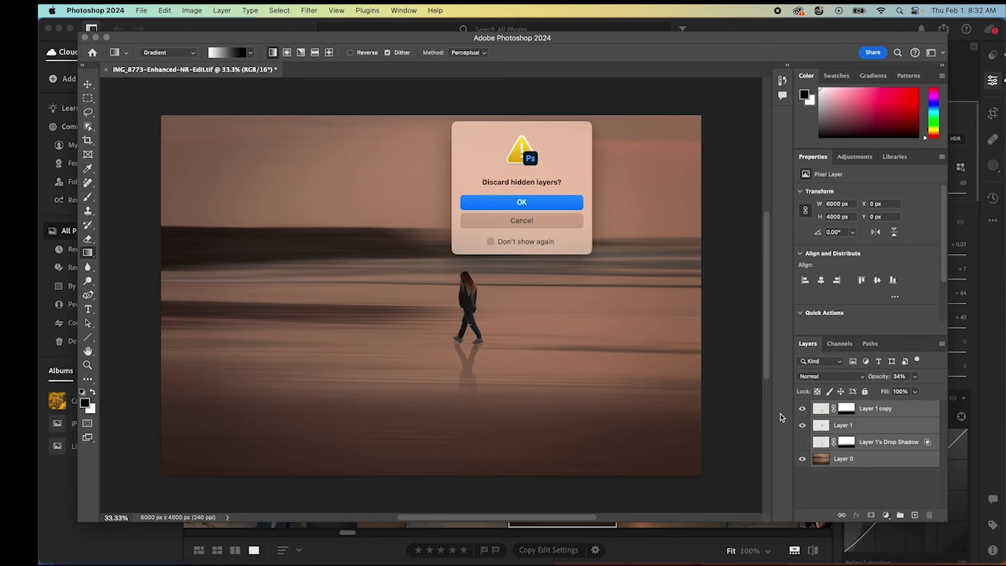
{"action": "left_click", "coordinate": [507, 202]}
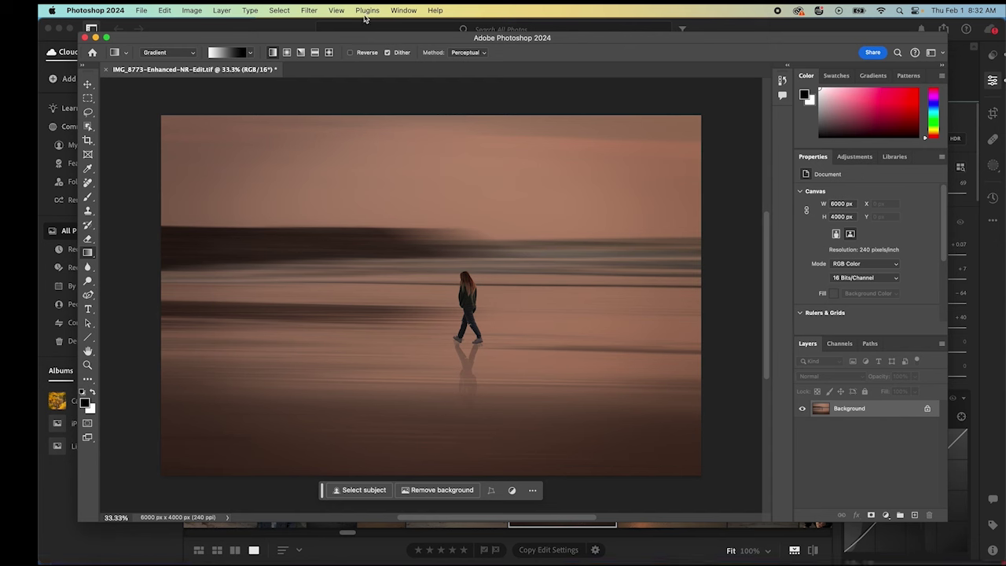
{"action": "left_click", "coordinate": [105, 71]}
Save the flattened image when prompted on closing
{"action": "left_click", "coordinate": [520, 217]}
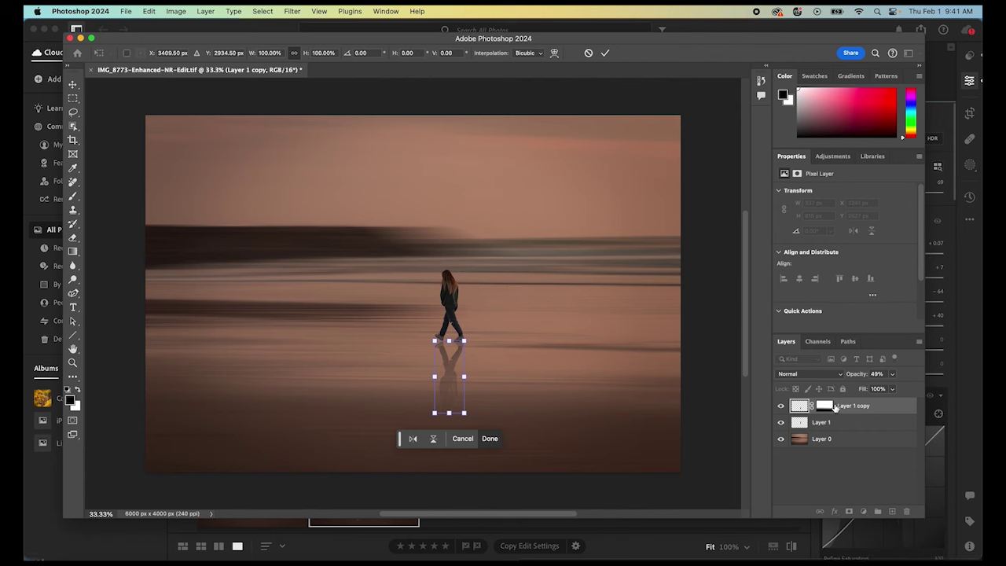
Flip Layer 1 copy horizontally with Free Transform and zoom to 66.7% around the woman
{"action": "left_click", "coordinate": [152, 11]}
{"action": "left_click", "coordinate": [179, 248]}
{"action": "left_click", "coordinate": [412, 441]}
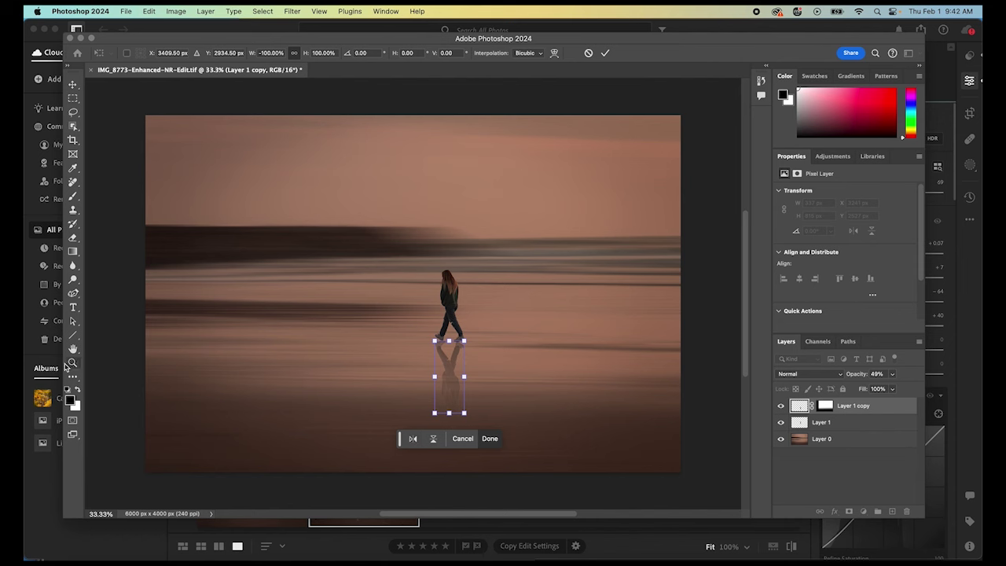
{"action": "left_click", "coordinate": [72, 362]}
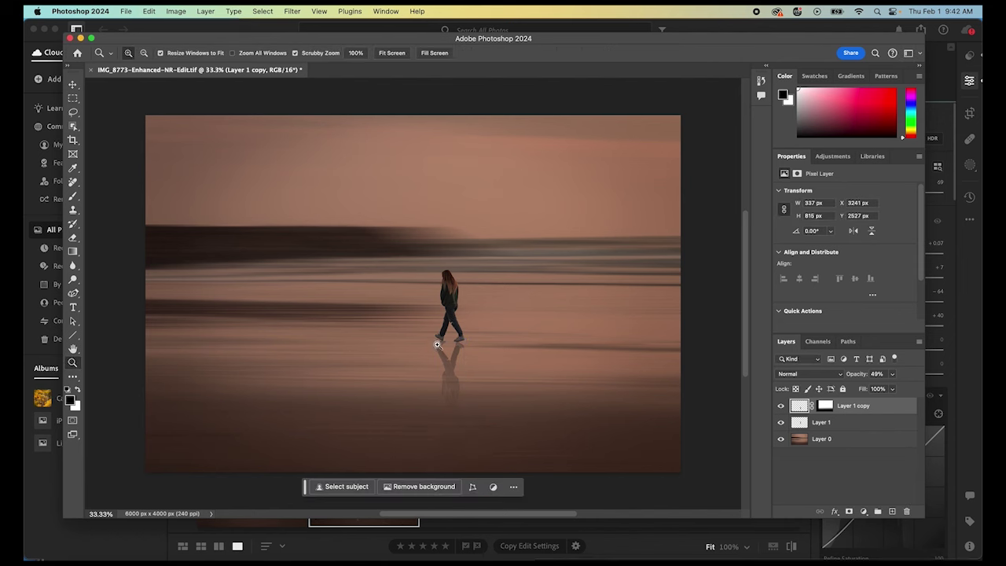
{"action": "left_click", "coordinate": [446, 340]}
{"action": "left_click", "coordinate": [464, 384]}
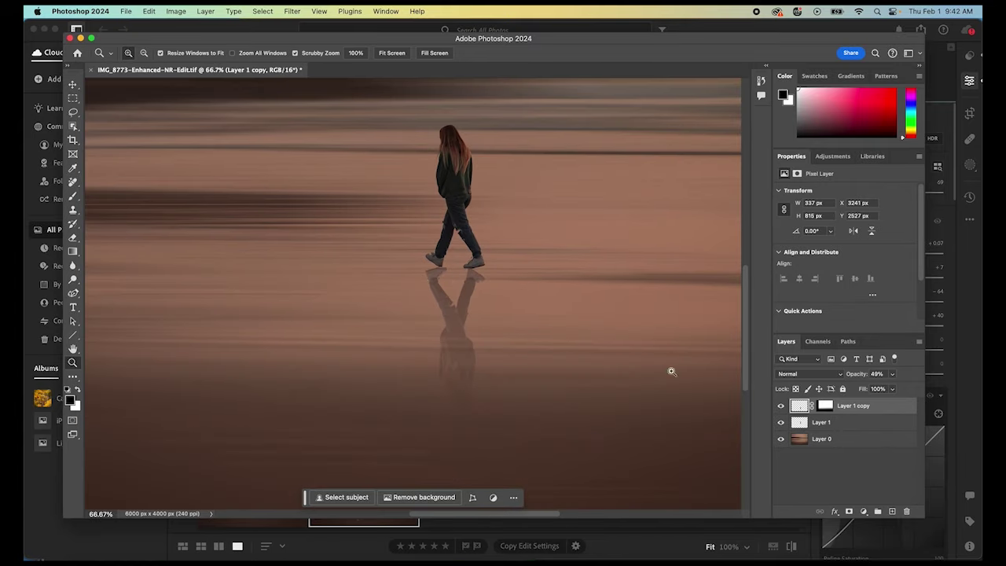
Flip the reflection horizontally again with Free Transform and commit it
{"action": "left_click", "coordinate": [148, 11]}
{"action": "left_click", "coordinate": [177, 247]}
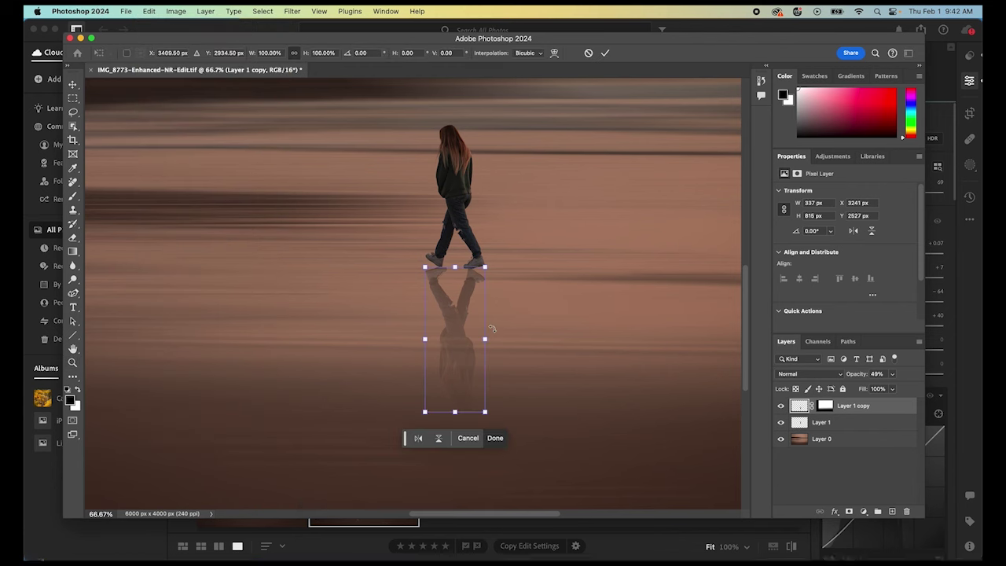
{"action": "left_click", "coordinate": [418, 439]}
{"action": "left_click", "coordinate": [864, 482]}
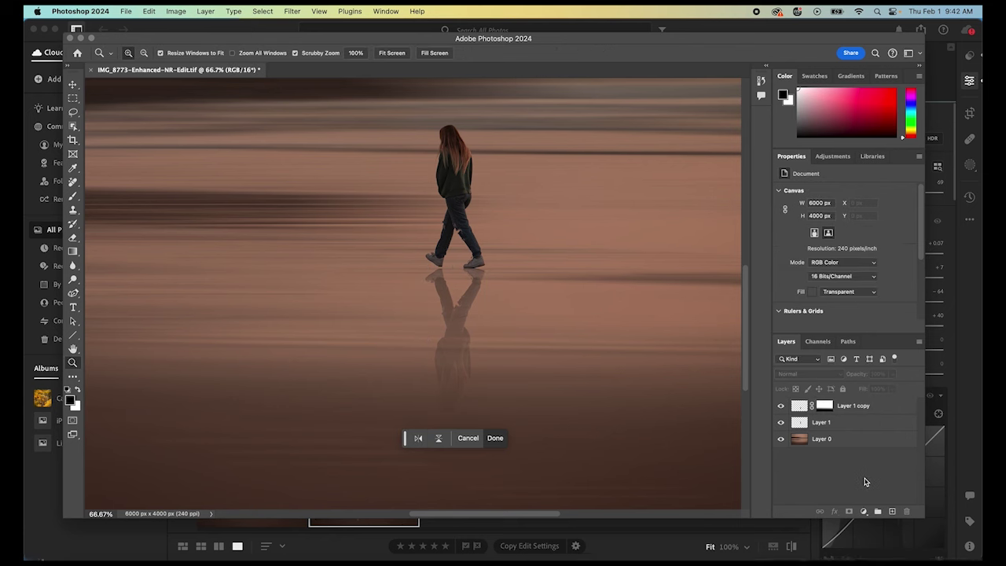